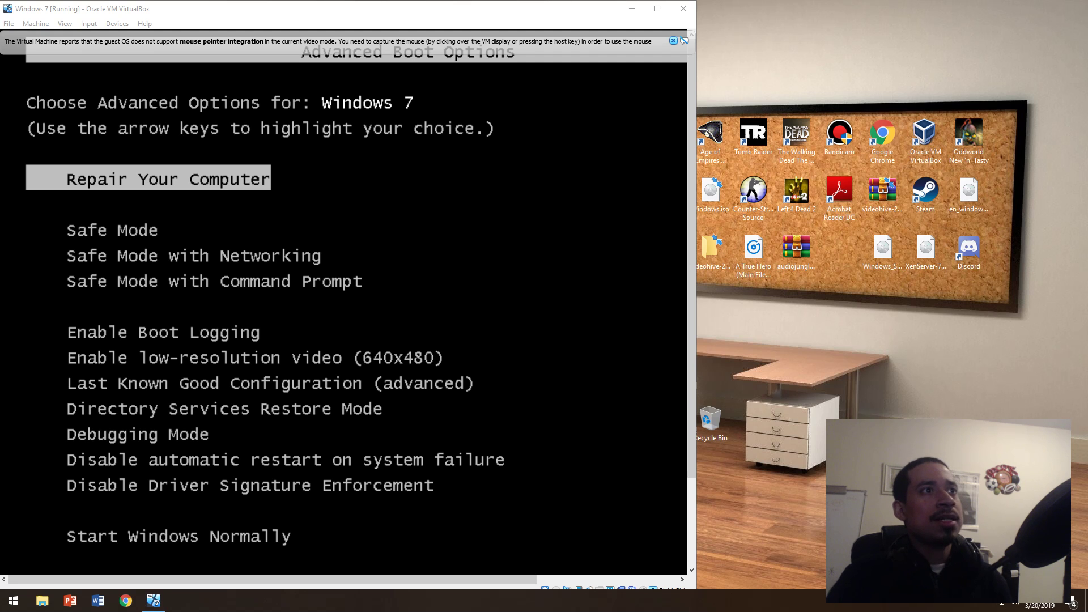
Launch Repair Your Computer from the Advanced Boot Options menu
key("Return")
key("Return")
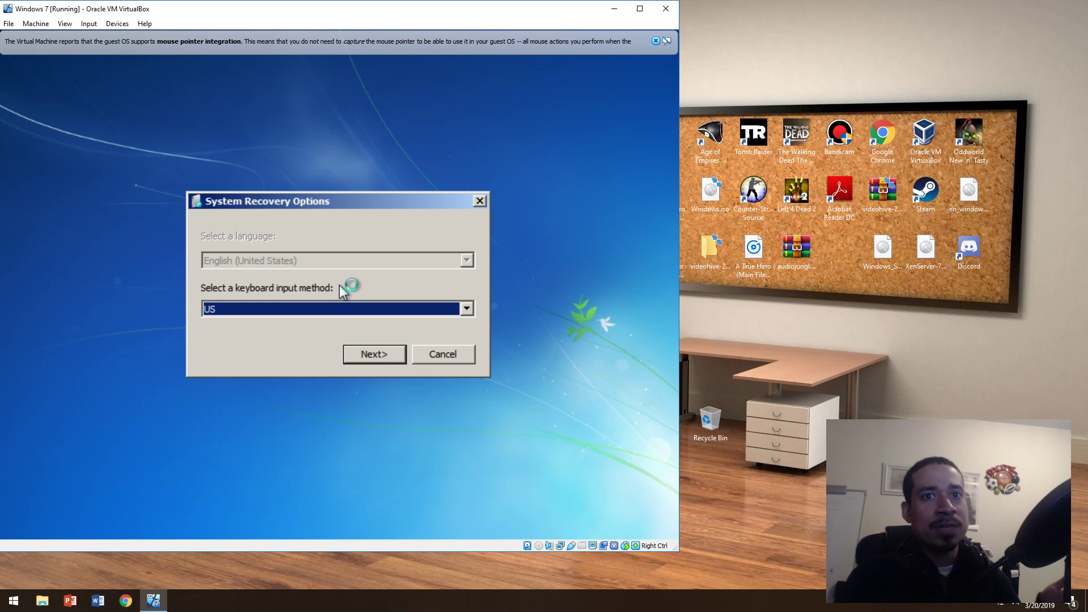
Accept the US keyboard input method and log on as the local user
left_click(369, 357)
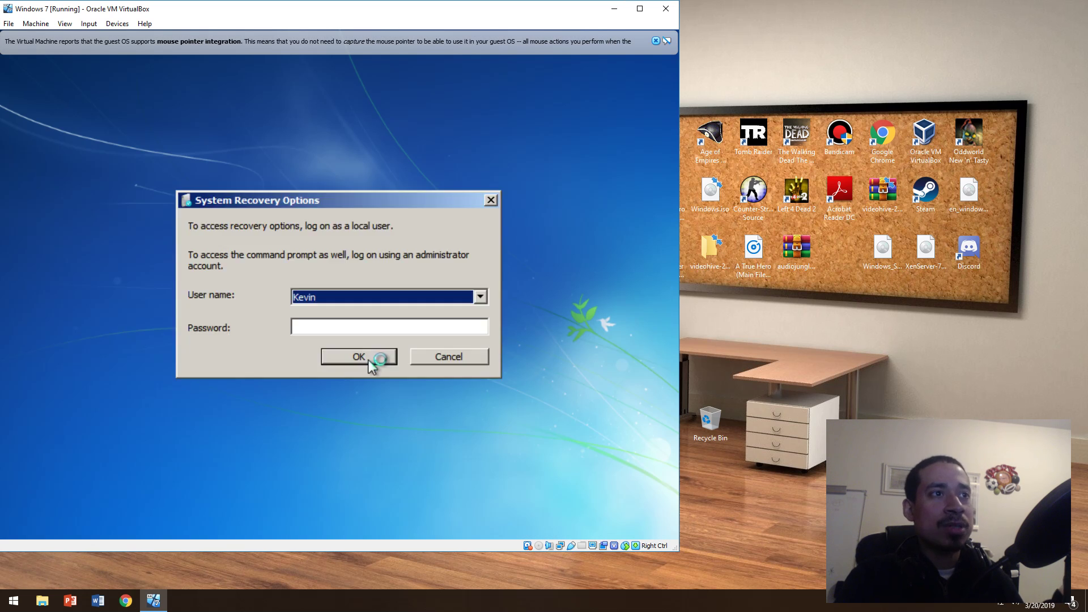
left_click(362, 357)
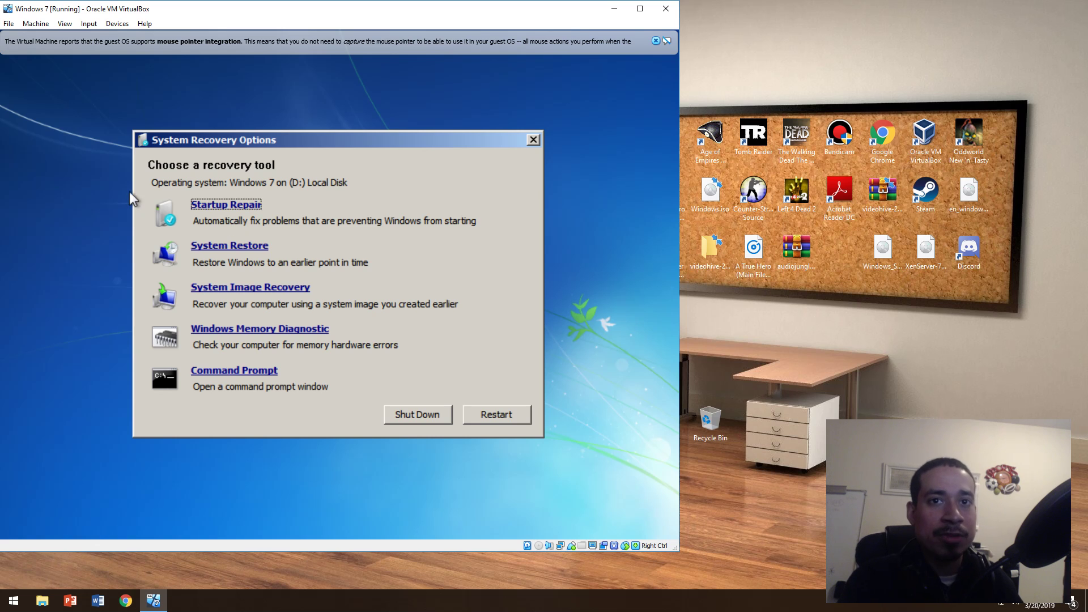
left_click(255, 243)
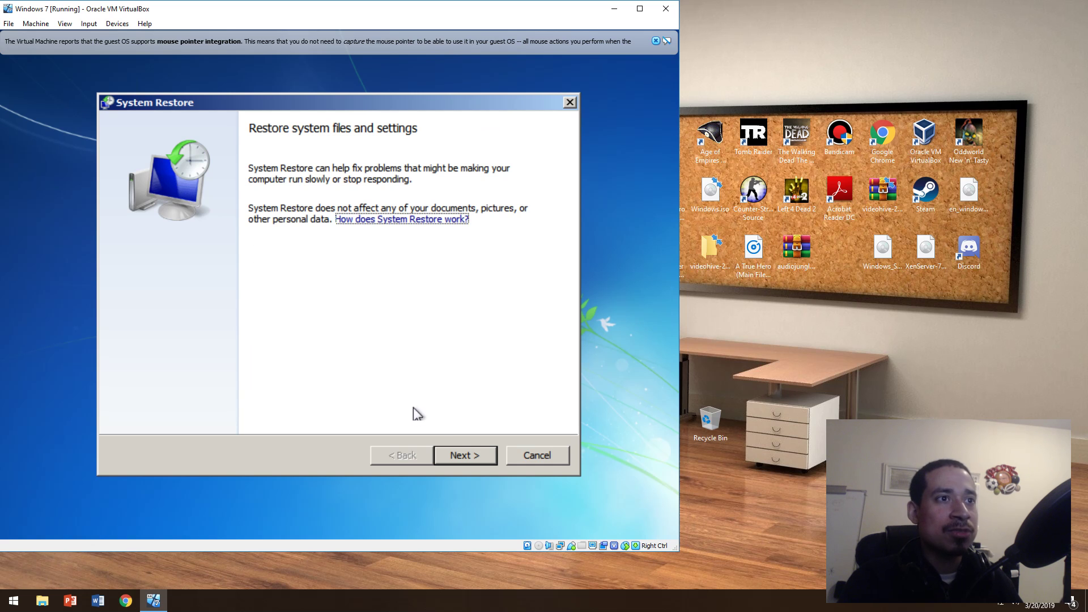
left_click(454, 453)
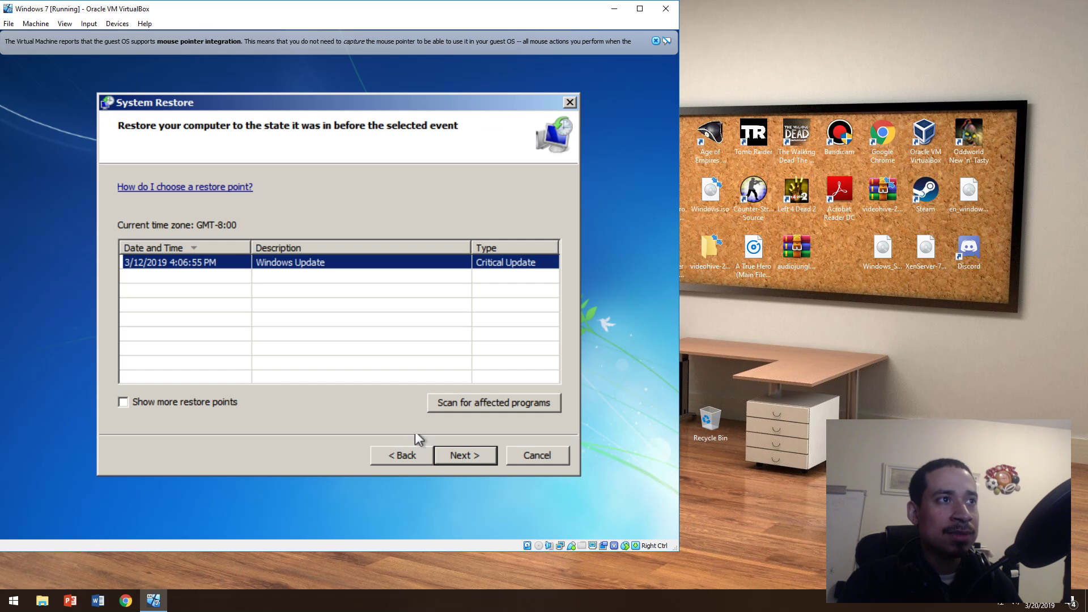
left_click(168, 400)
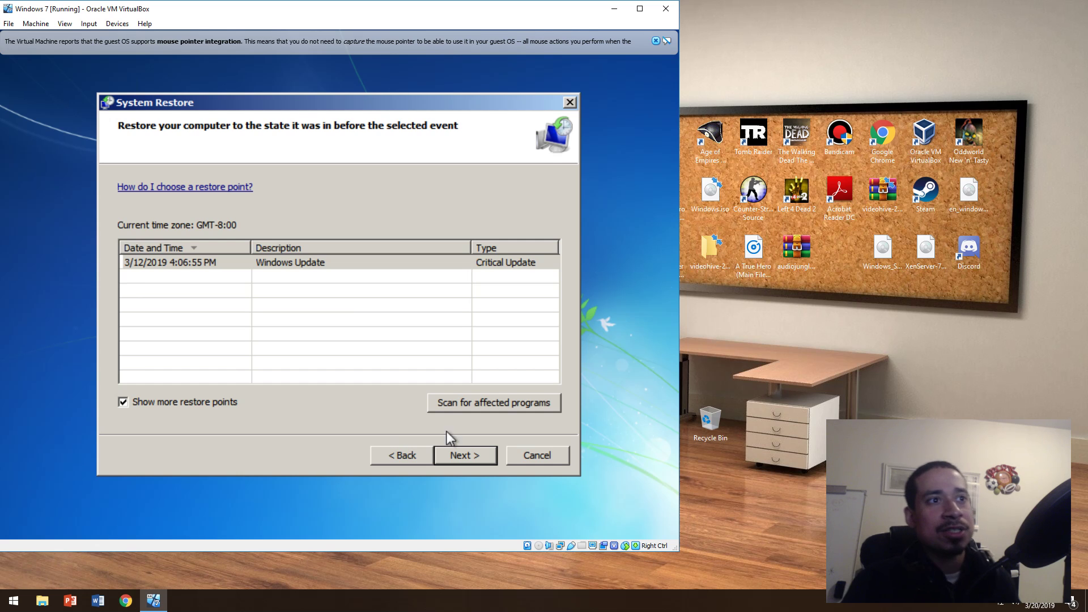
left_click(409, 457)
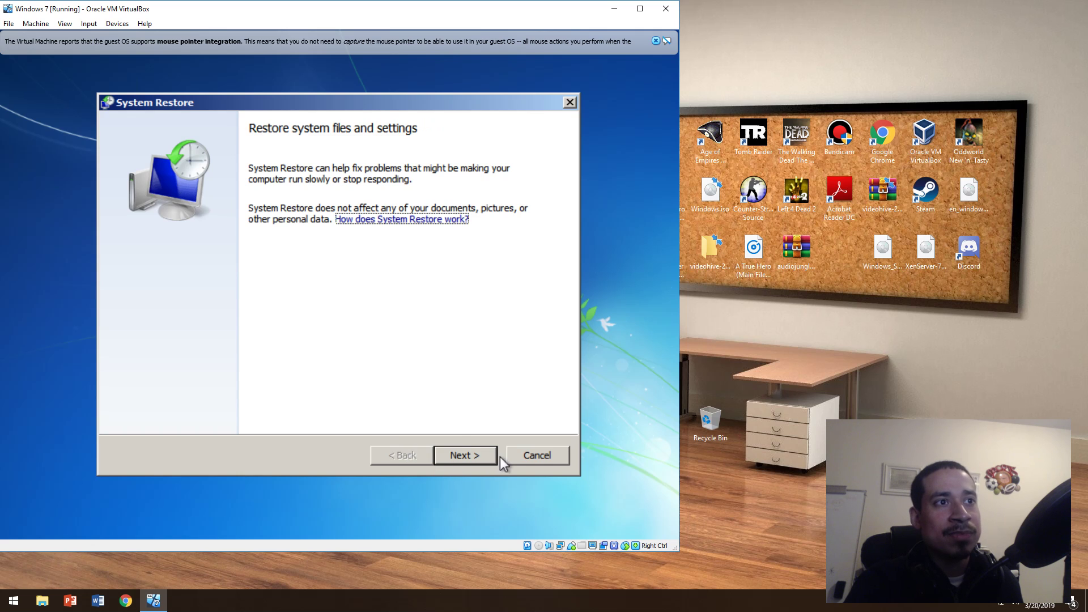
left_click(517, 456)
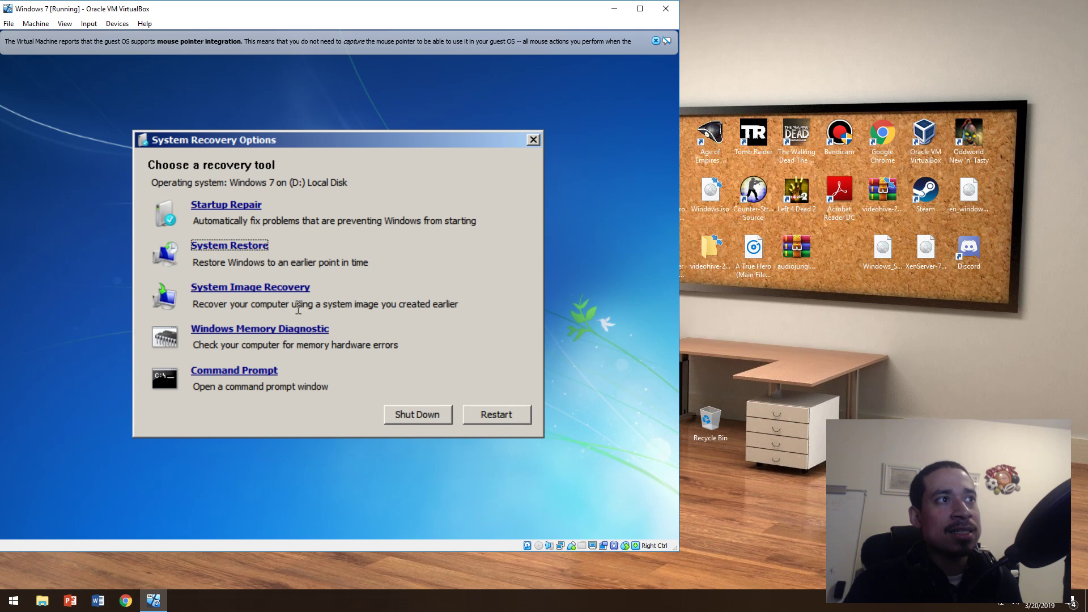
left_click(264, 288)
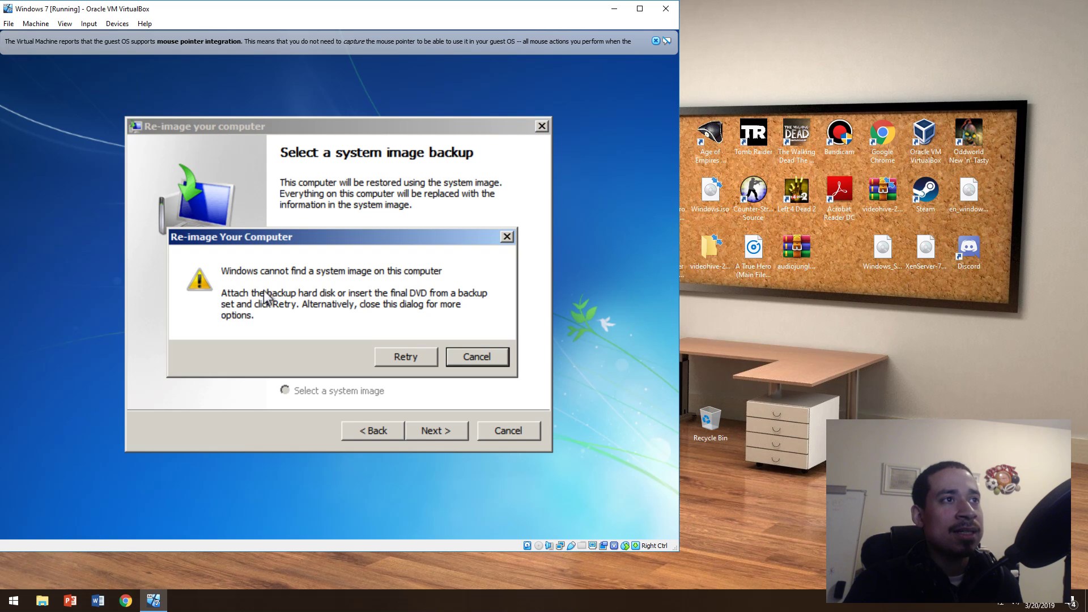
left_click(459, 356)
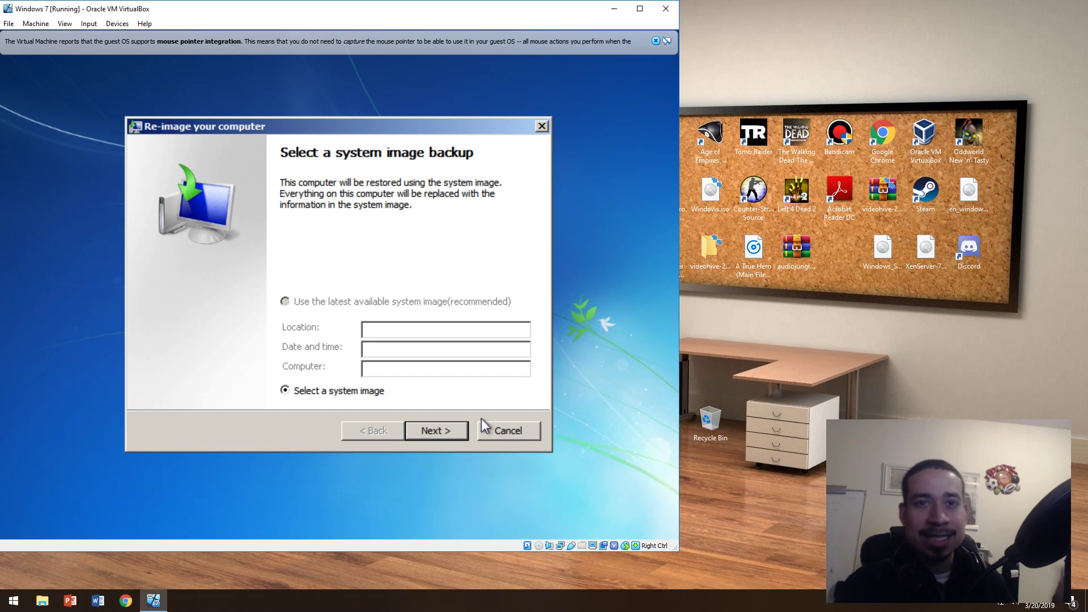
left_click(507, 436)
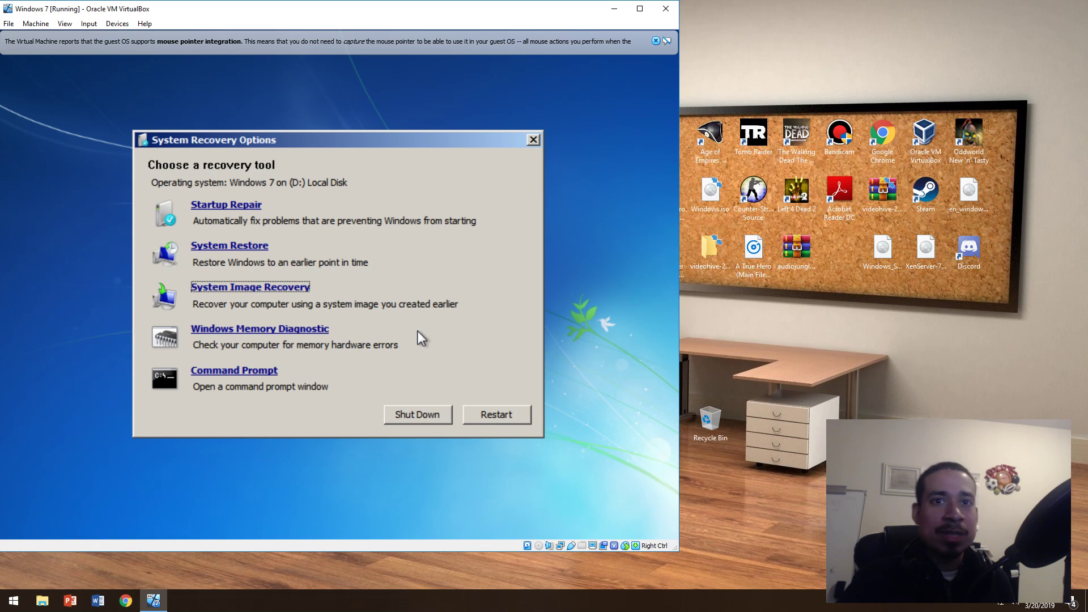
left_click(237, 371)
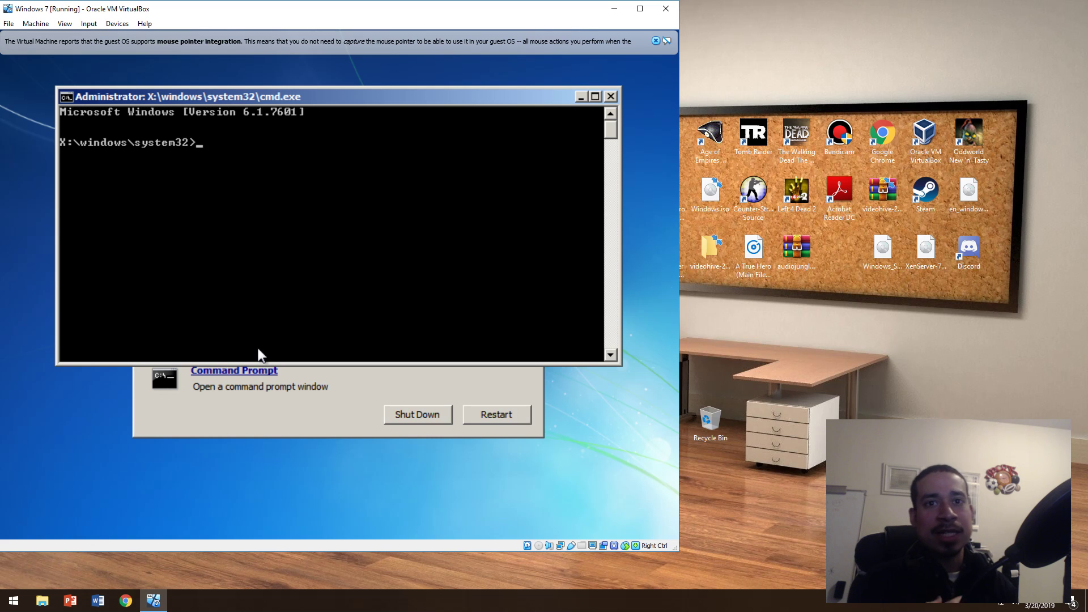
Enter 'sfc /scannow' at the X:\windows\system32 prompt, then erase it to leave the prompt empty
type("sfc")
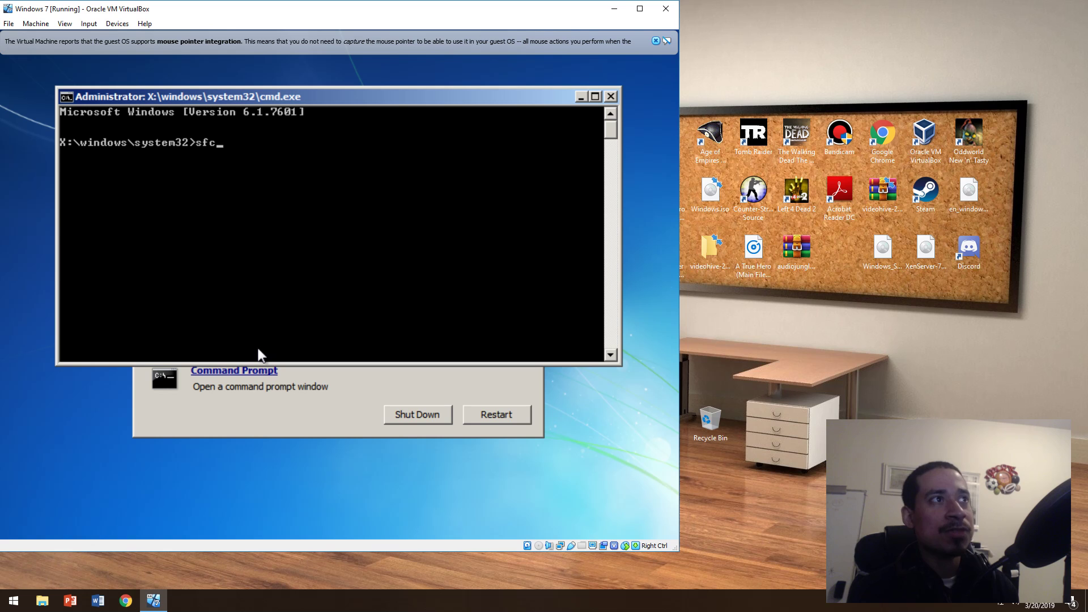
type(" /")
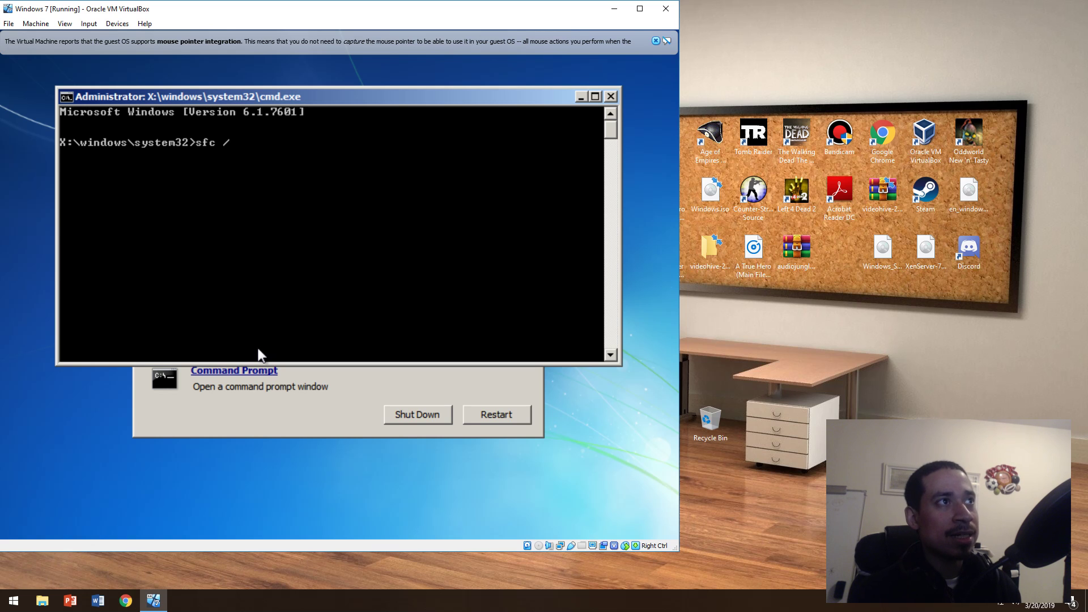
type("scannow")
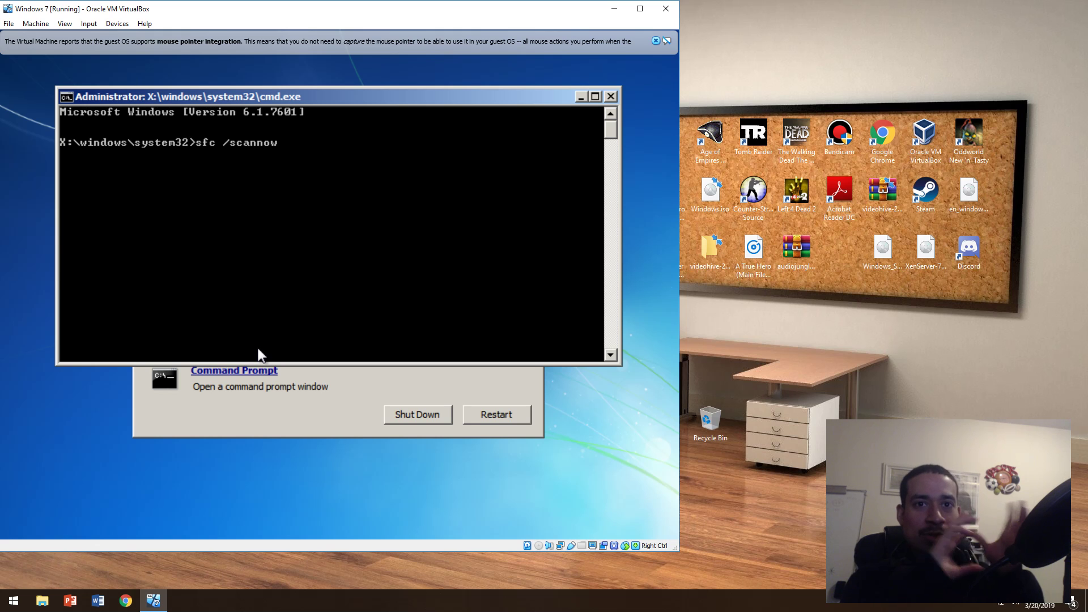
key("BackSpace")
key("BackSpace")
key("BackSpace")
key("BackSpace")
key("BackSpace")
key("BackSpace")
key("BackSpace")
key("BackSpace")
key("BackSpace")
key("BackSpace")
key("BackSpace")
key("BackSpace")
key("BackSpace")
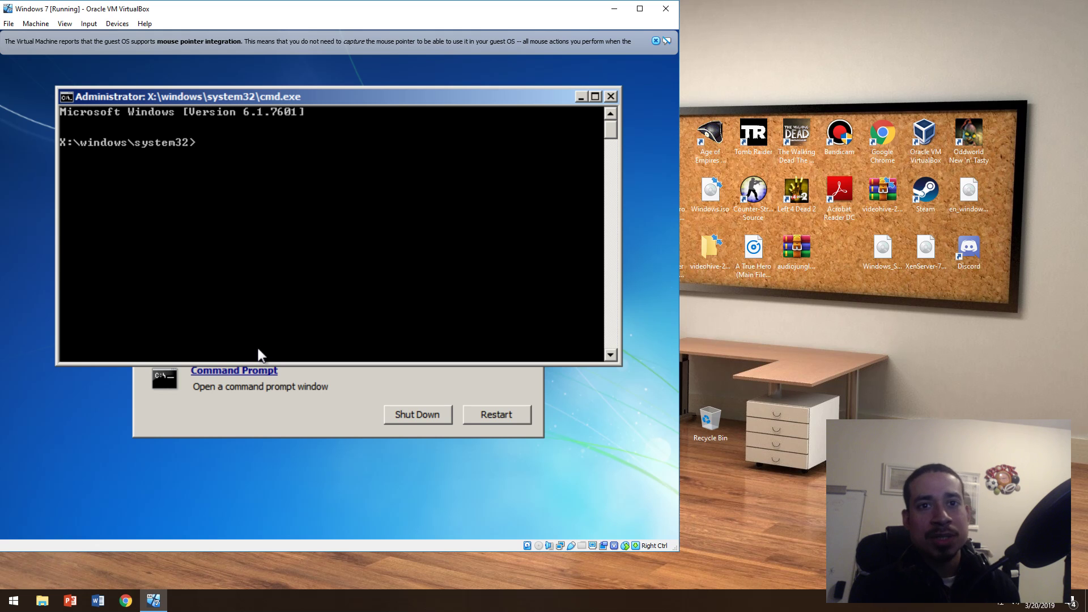
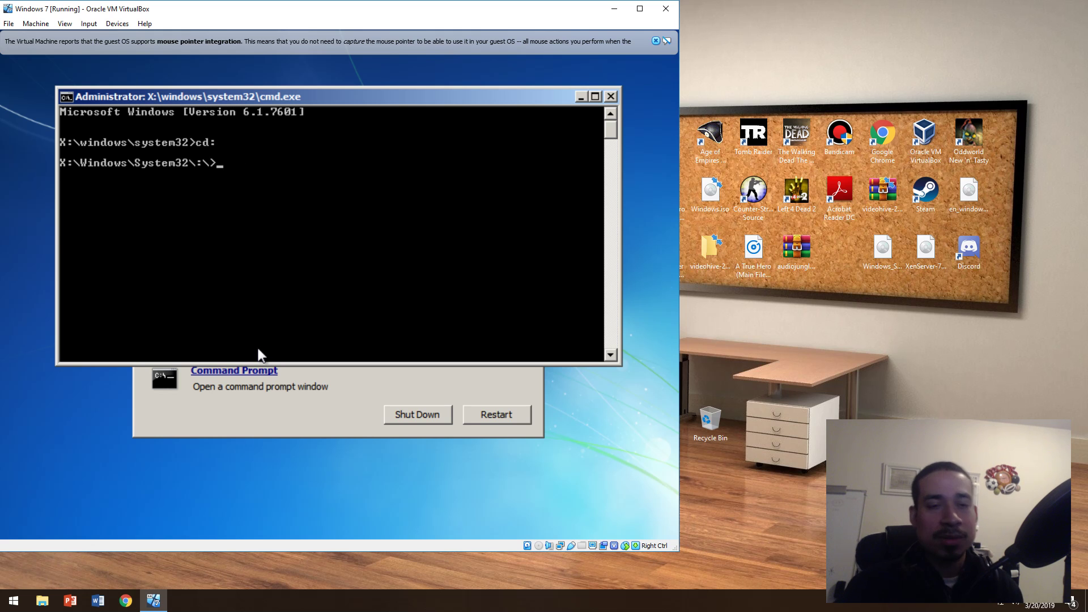
Begin the next command with 'ch' at the drive-root prompt of the recovery Command Prompt
type("ch")
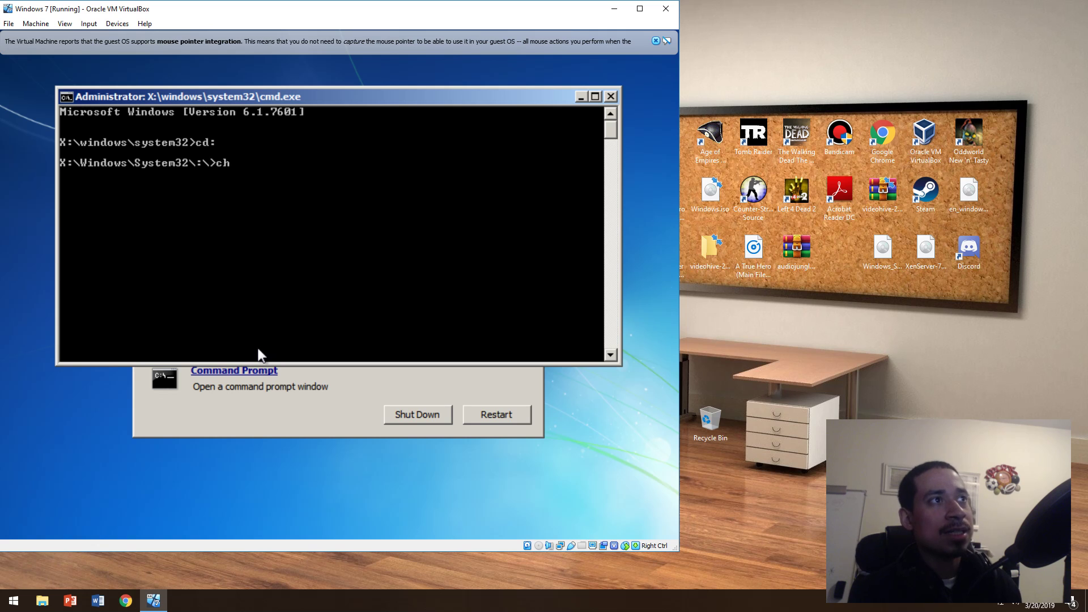
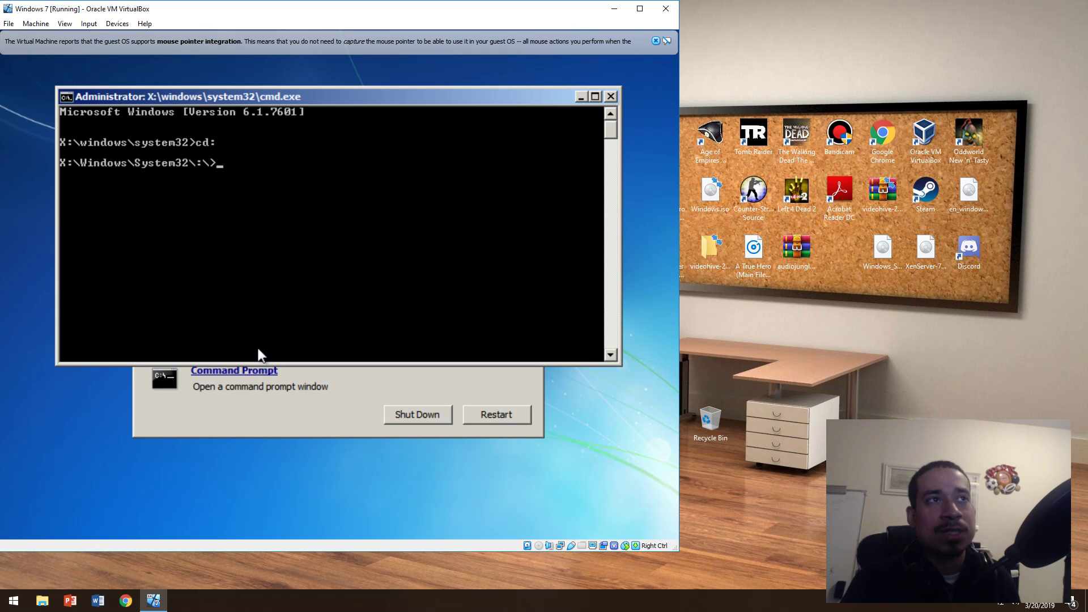
Close the cmd.exe Command Prompt window, leaving the System Recovery Options tool list
left_click(610, 97)
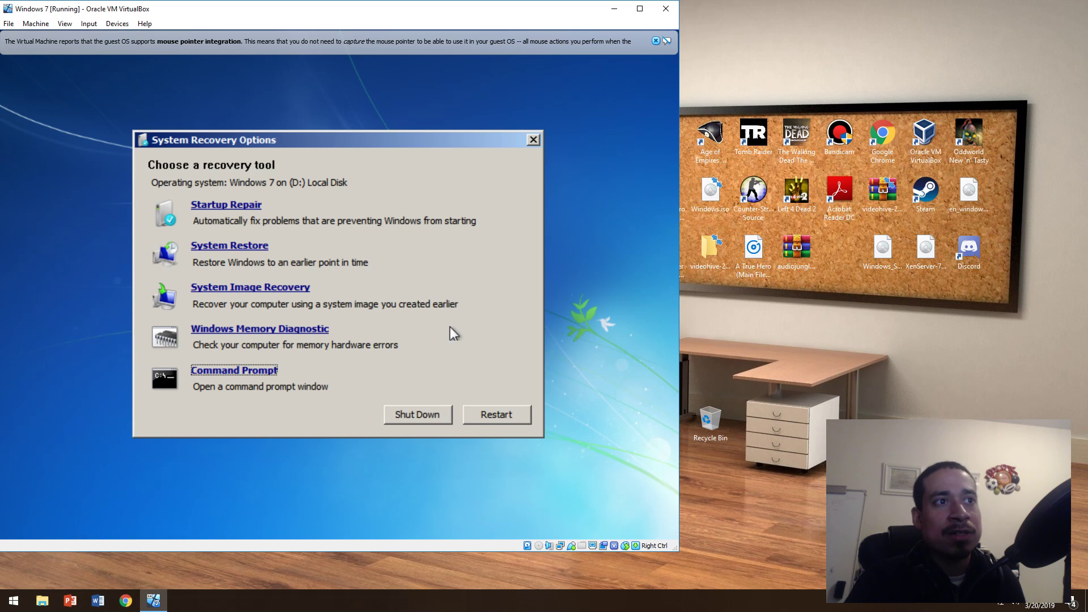
Restart the Windows 7 VM from System Recovery Options
left_click(497, 416)
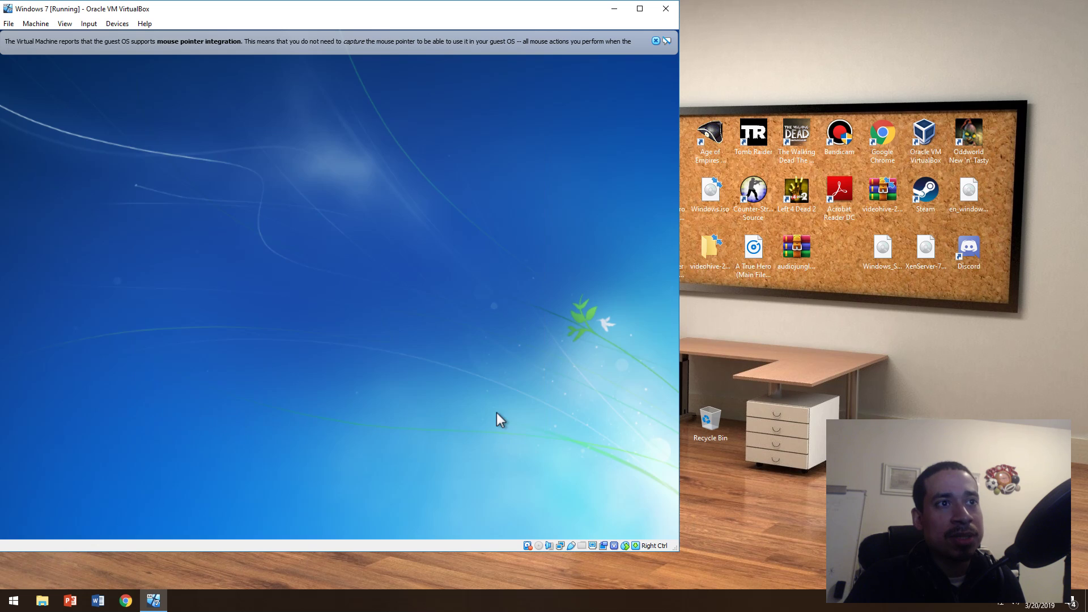
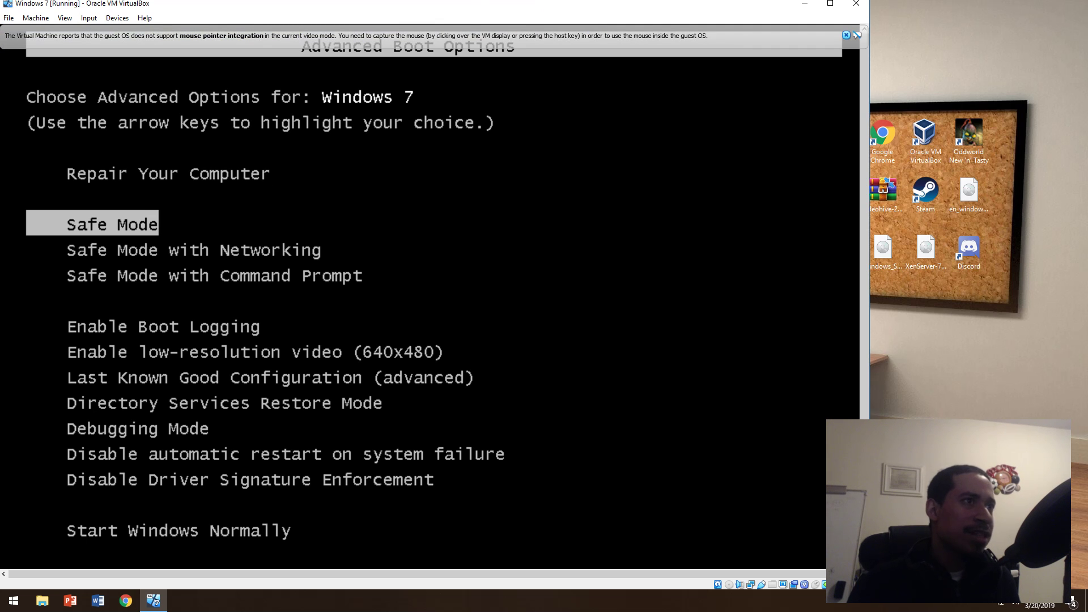
key("Down")
key("Up")
key("Up")
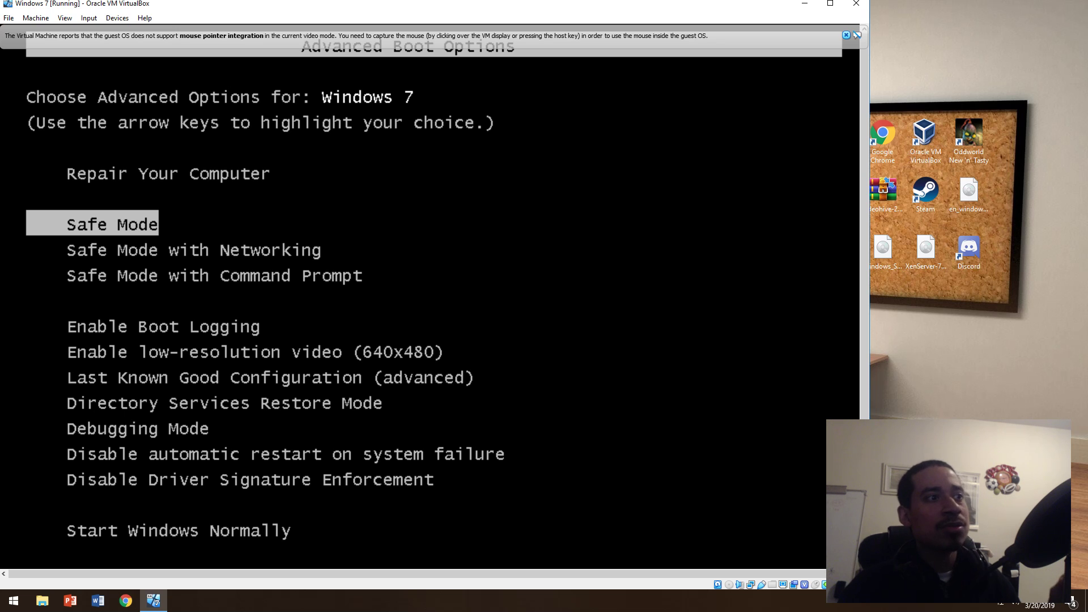
key("Down")
key("Down")
key("Down")
key("Down")
key("Down")
key("Down")
key("Down")
key("Down")
key("Down")
key("Down")
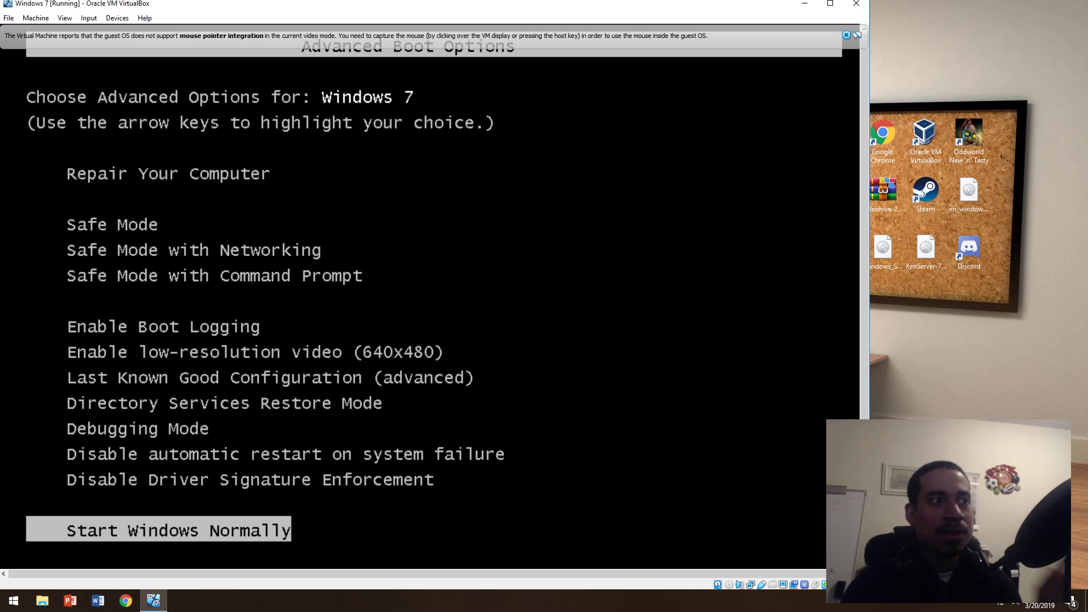
key("Up")
key("Down")
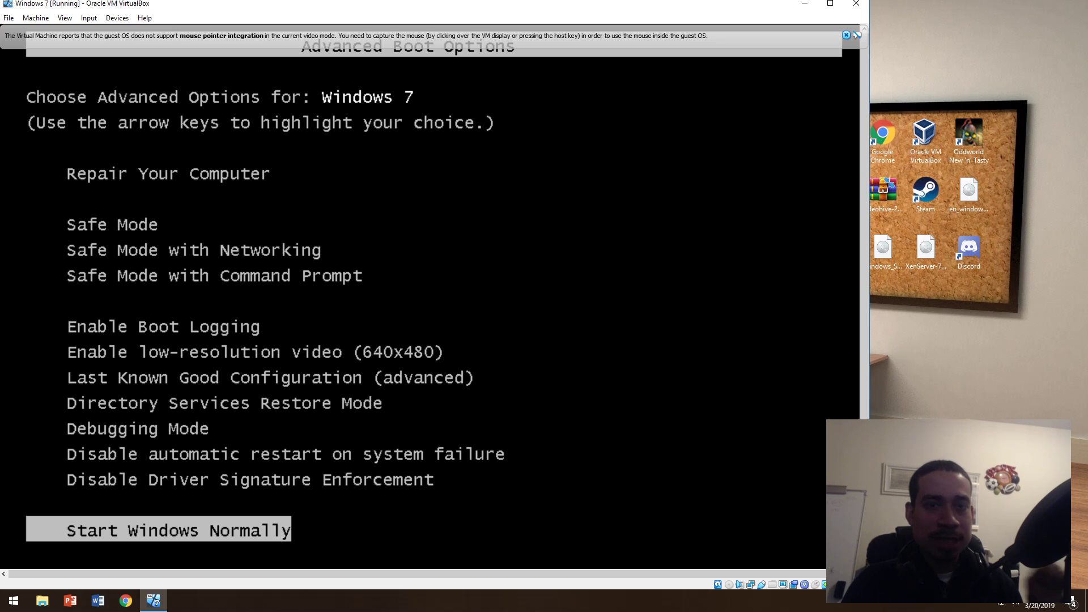
key("Up")
key("Up")
key("Up")
key("Up")
key("Up")
key("Up")
key("Up")
key("Up")
key("Up")
key("Up")
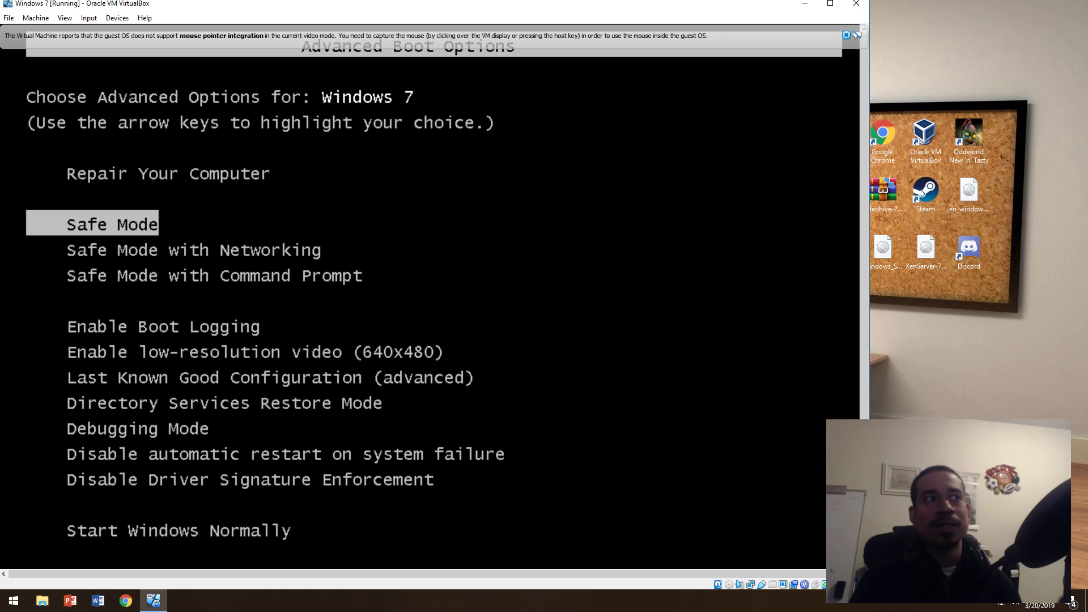
Step through Safe Mode, Safe Mode with Networking, Safe Mode with Command Prompt and Enable Boot Logging
key("Down")
key("Down")
key("Down")
key("Up")
key("Up")
key("Down")
key("Up")
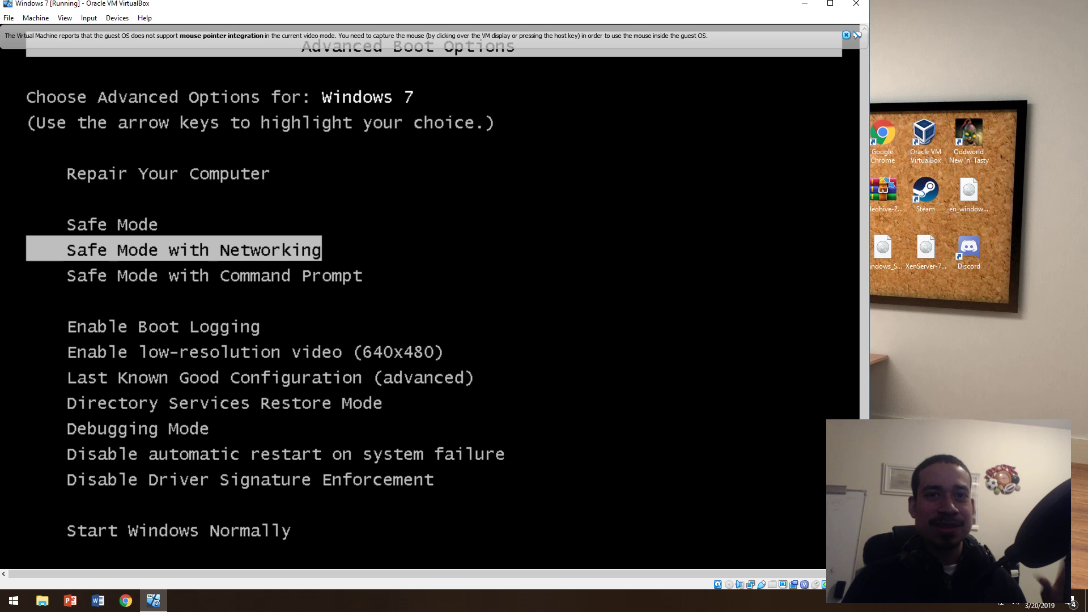
key("Down")
key("Up")
key("Up")
key("Down")
key("Down")
key("Up")
key("Down")
key("Up")
key("Down")
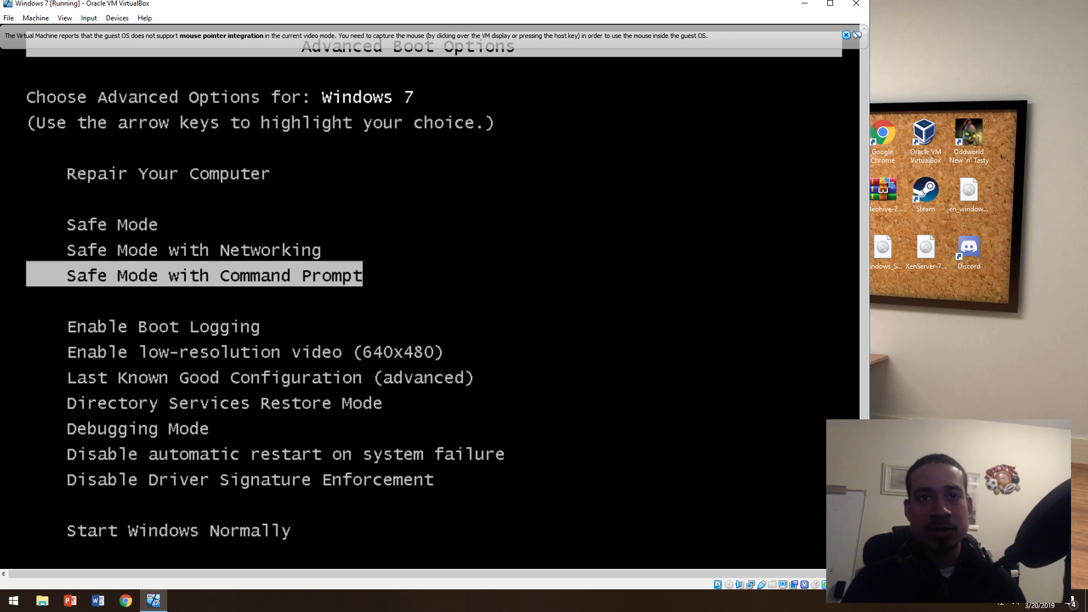
key("Up")
key("Down")
key("Down")
key("Up")
key("Down")
key("Up")
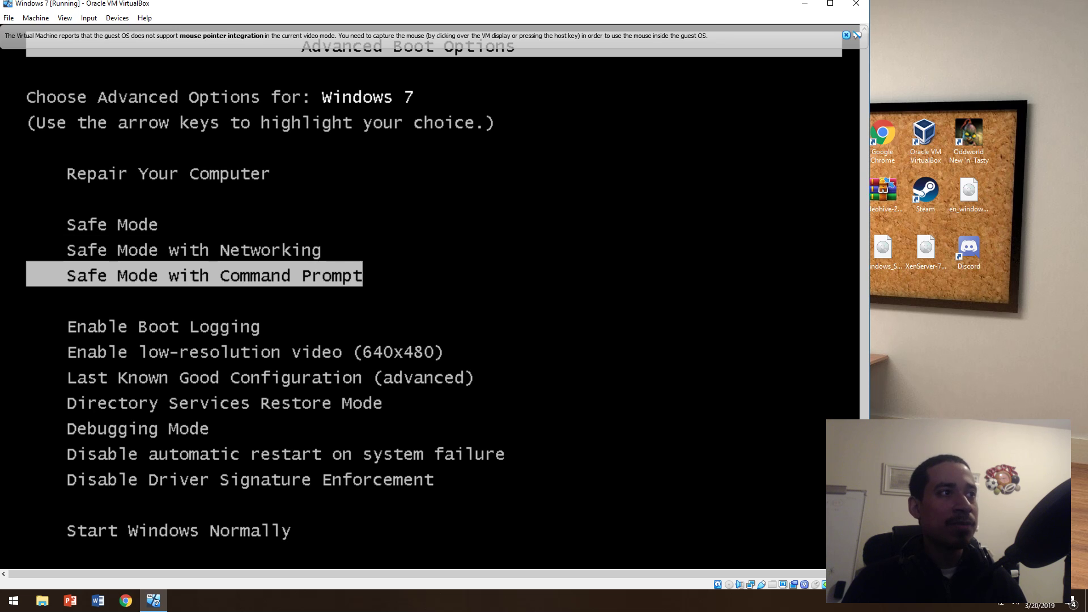
key("Down")
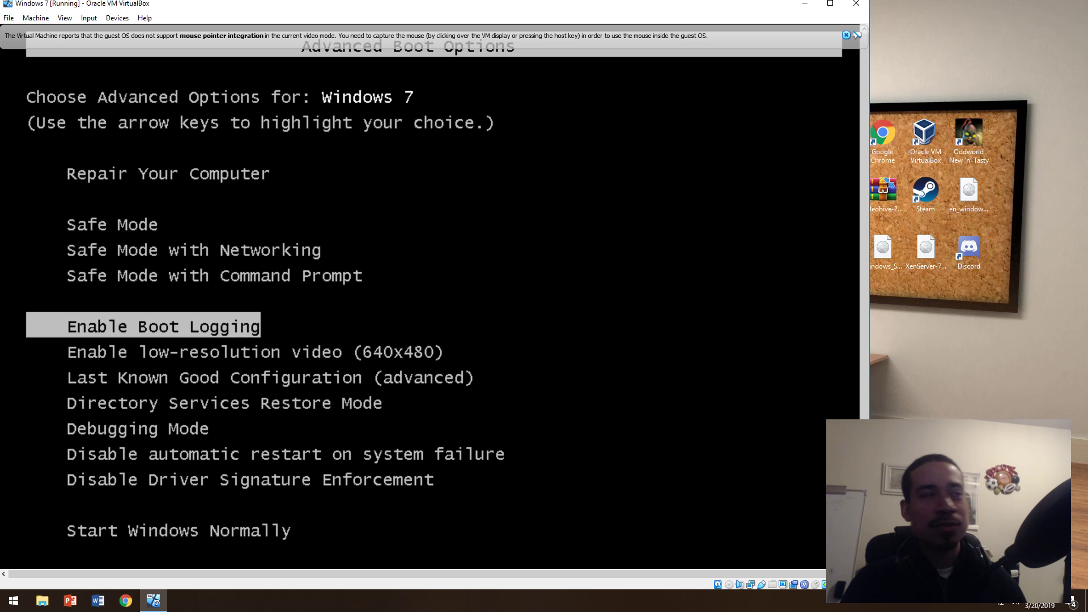
Move the boot menu highlight down to Last Known Good Configuration (advanced)
key("Down")
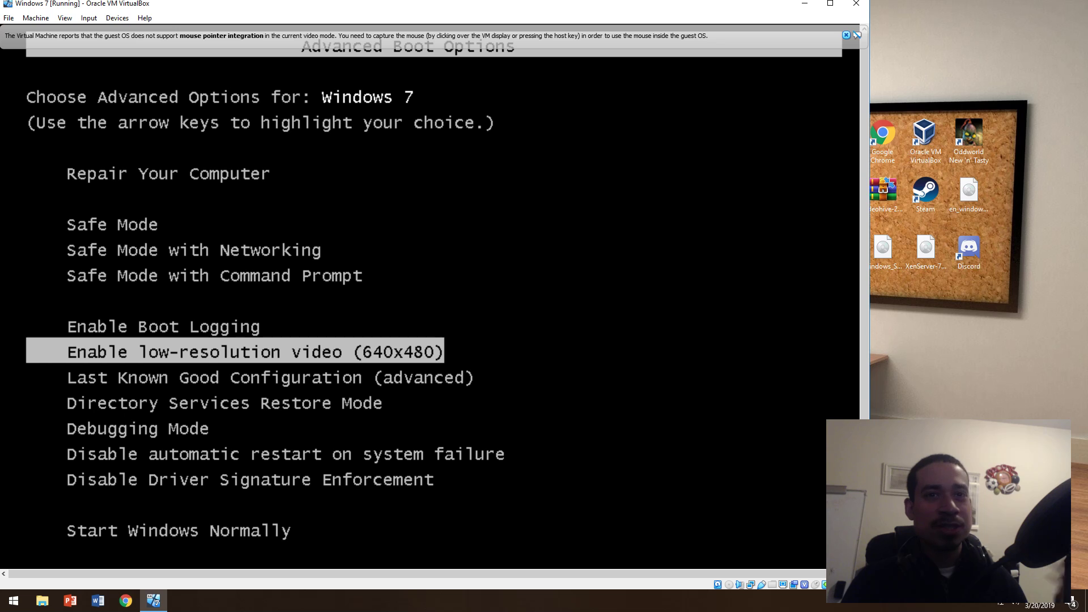
key("Down")
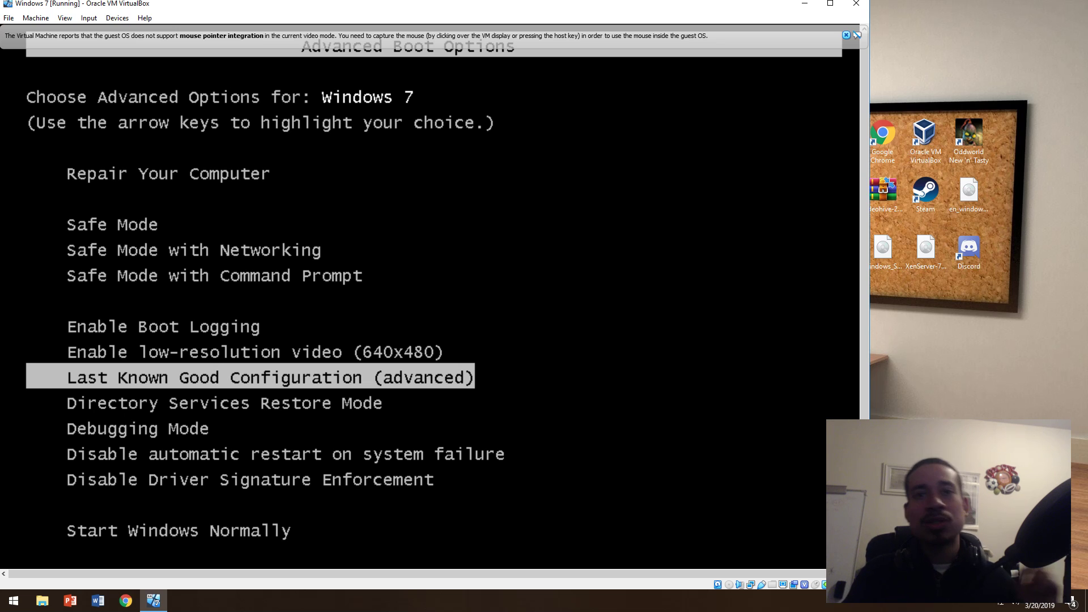
key("Down")
key("Down")
key("Down")
key("Down")
key("Down")
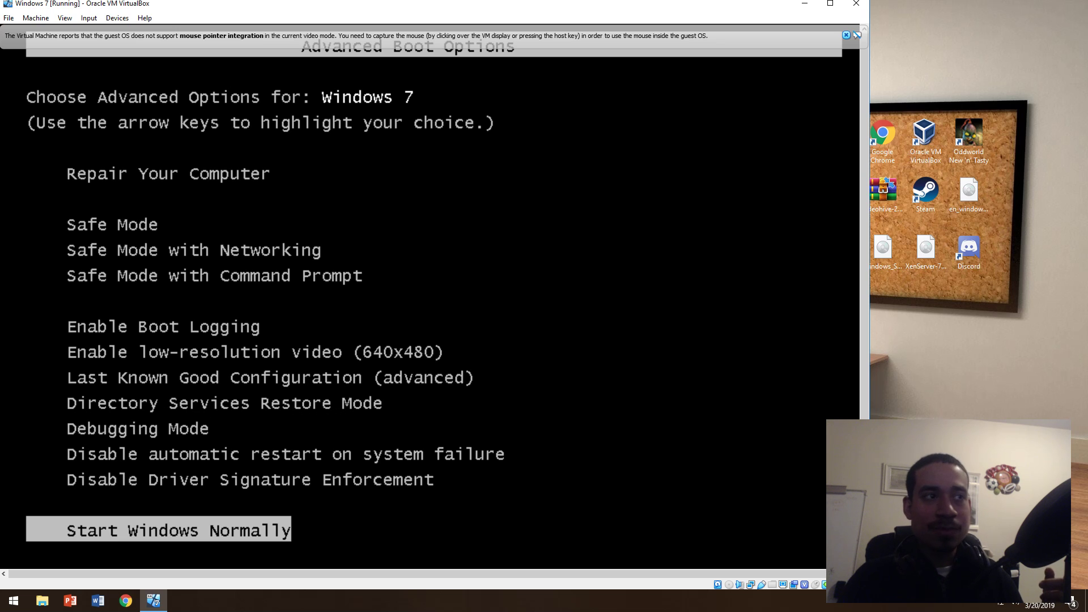
key("Up")
key("Up")
key("Up")
key("Up")
key("Up")
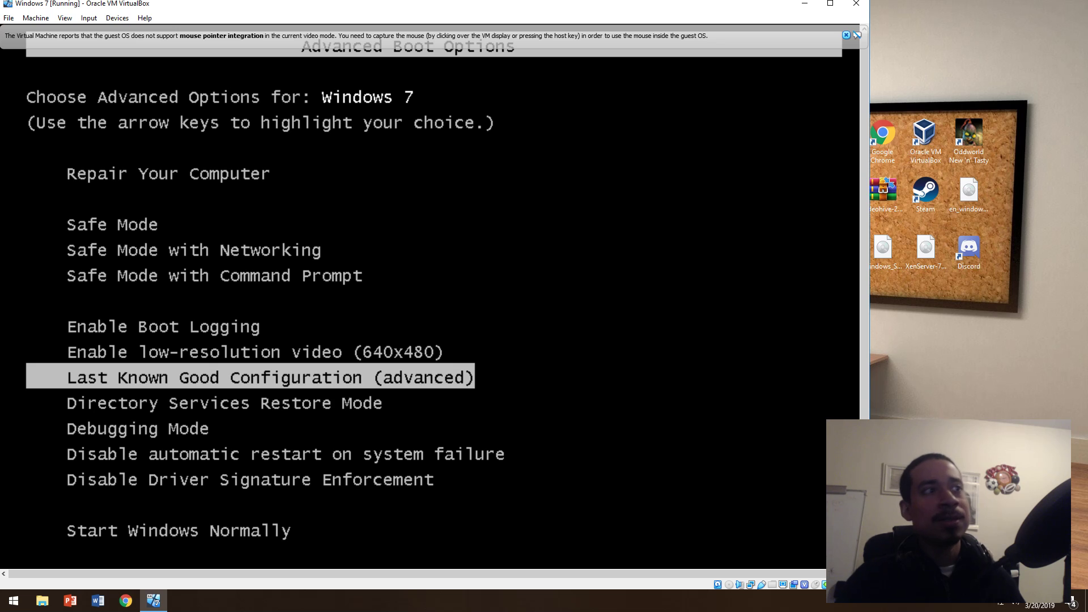
Move down past Directory Services Restore Mode, Debugging Mode and Disable automatic restart to Disable Driver Signature Enforcement
key("Down")
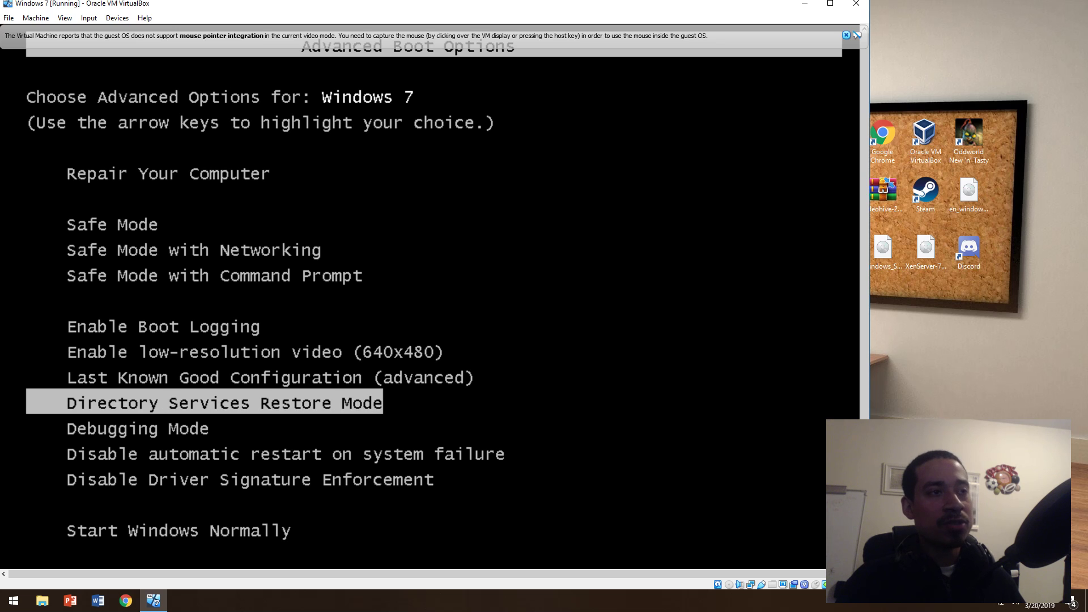
key("Down")
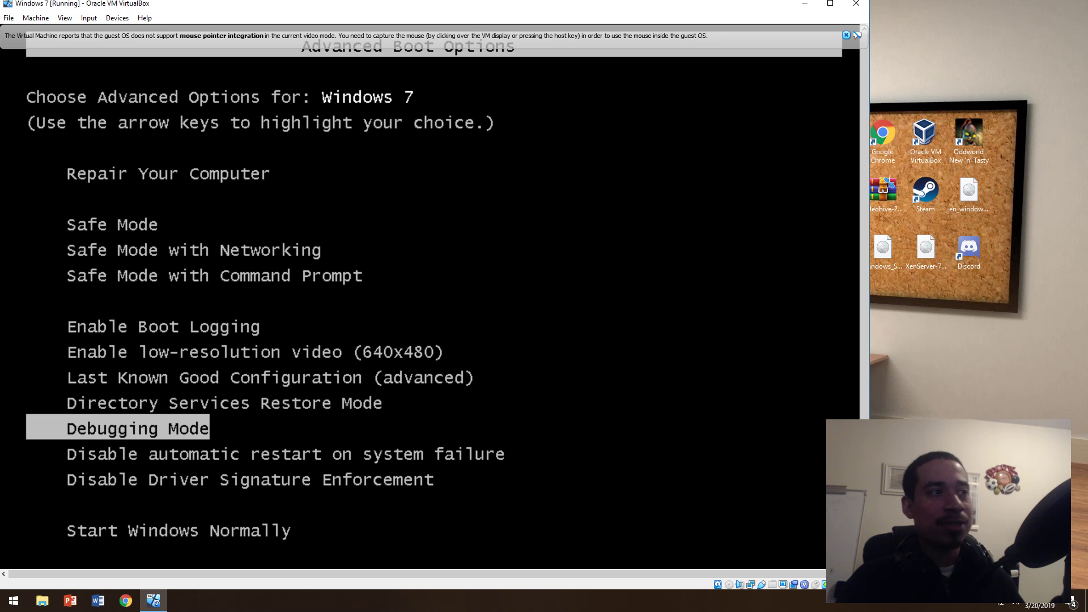
key("Down")
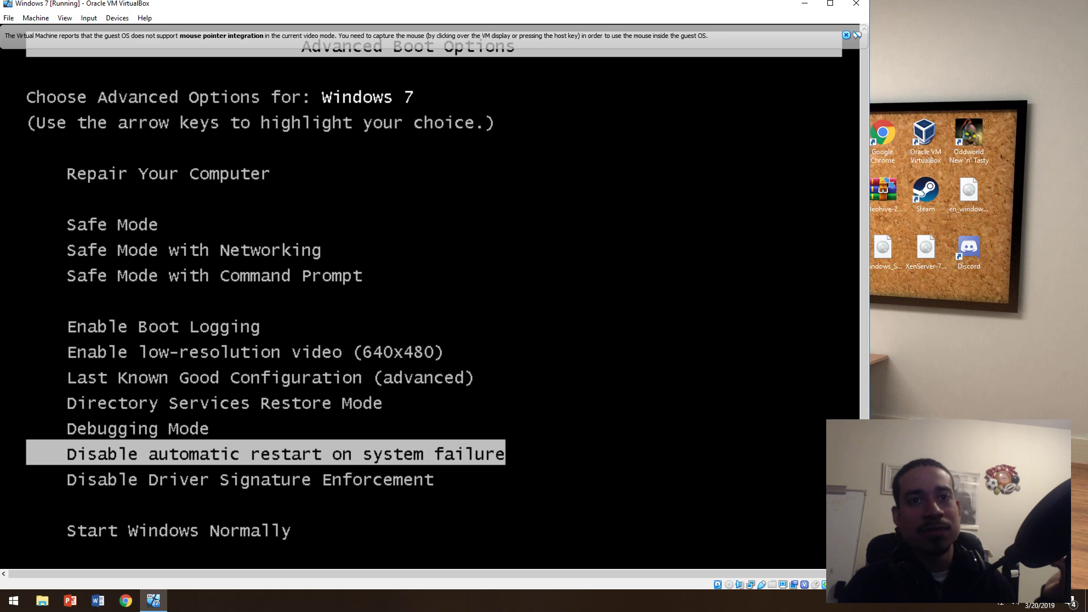
key("Down")
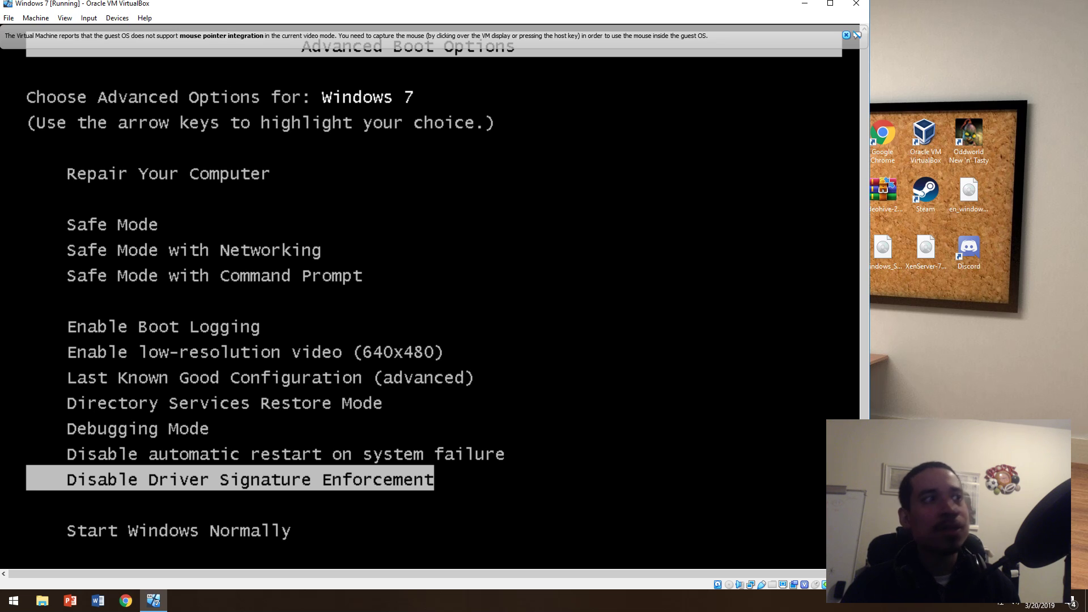
Browse the boot options between Repair Your Computer and Safe Mode with Networking
key("Up")
key("Up")
key("Up")
key("Down")
key("Down")
key("Down")
key("Down")
key("Up")
key("Up")
key("Up")
key("Up")
key("Up")
key("Up")
key("Up")
key("Up")
key("Up")
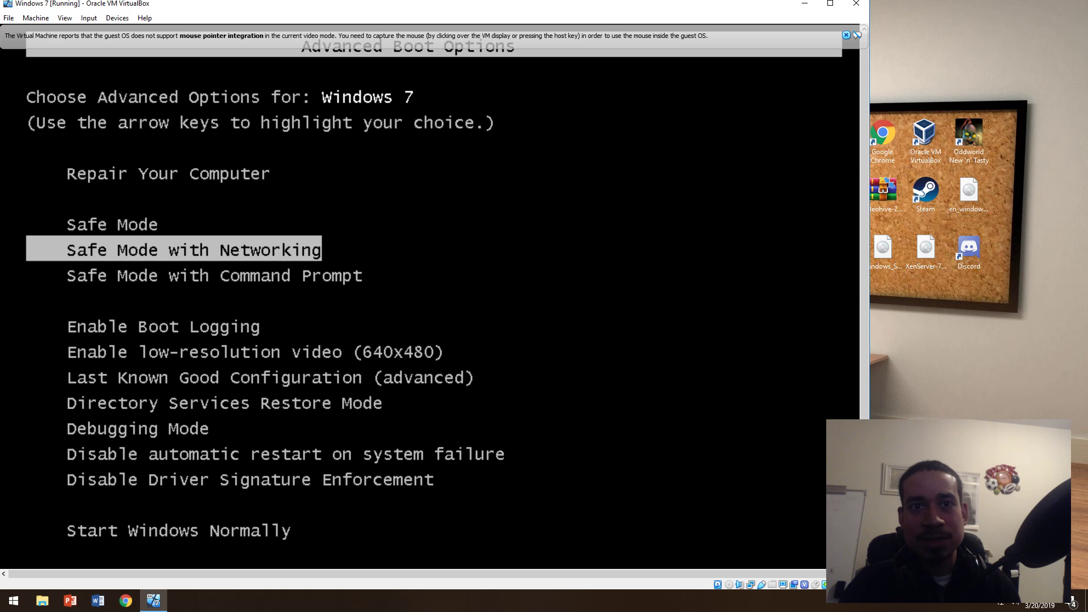
key("Up")
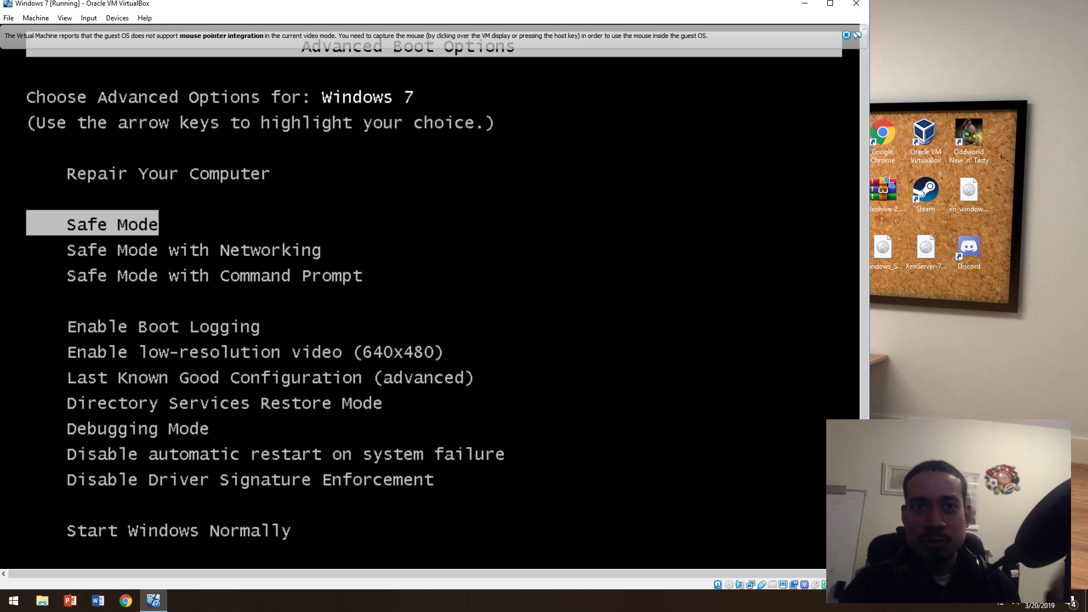
key("Up")
key("Up")
key("Down")
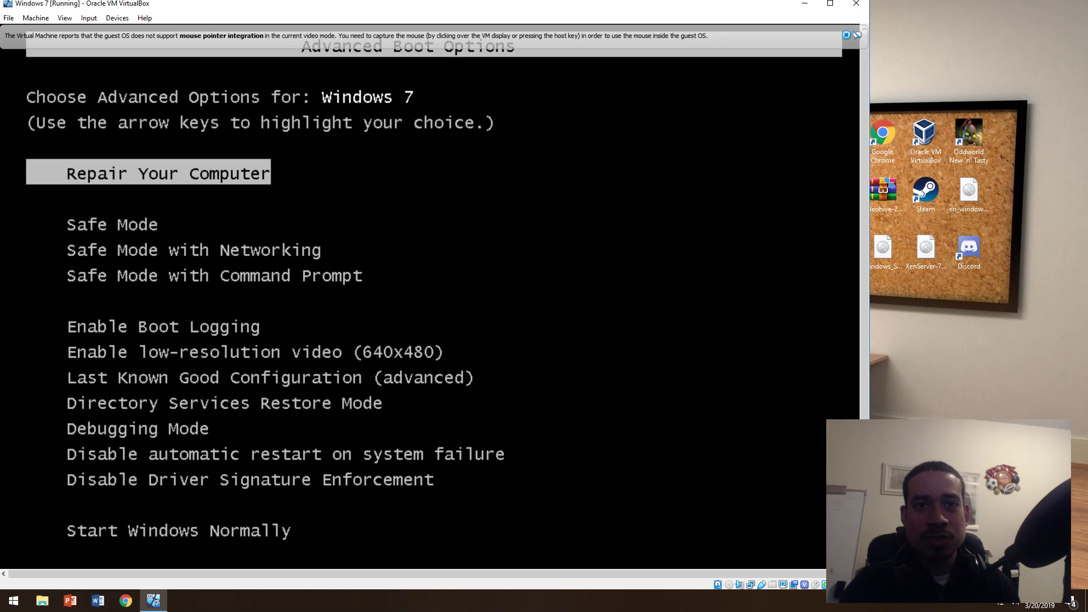
key("Down")
key("Up")
key("Down")
key("Down")
key("Up")
key("Up")
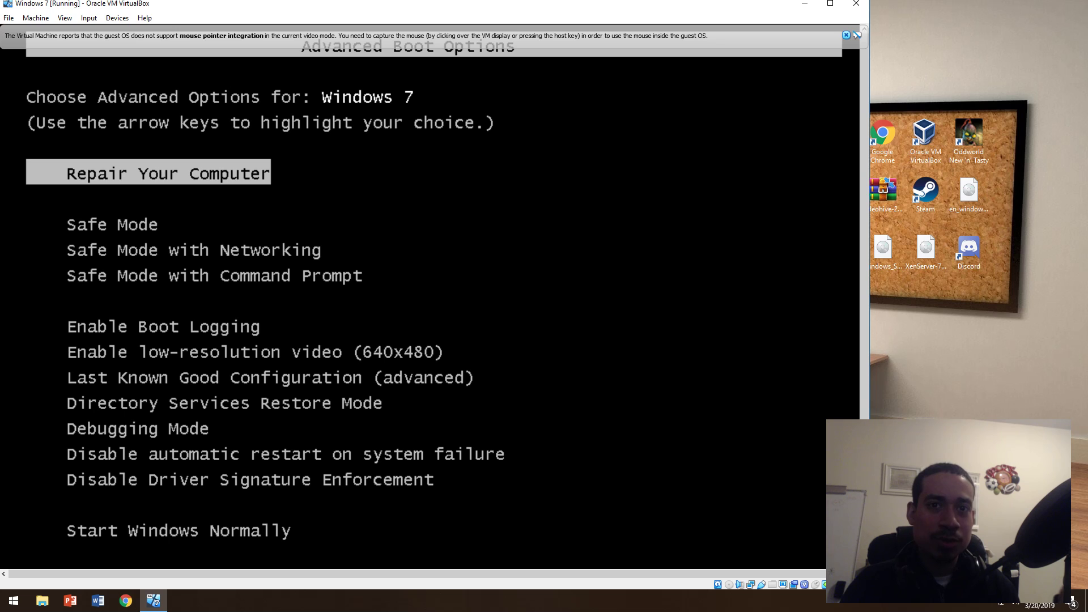
Select Start Windows Normally and boot the guest to its desktop
key("Down")
key("Down")
key("Down")
key("Down")
key("Down")
key("Down")
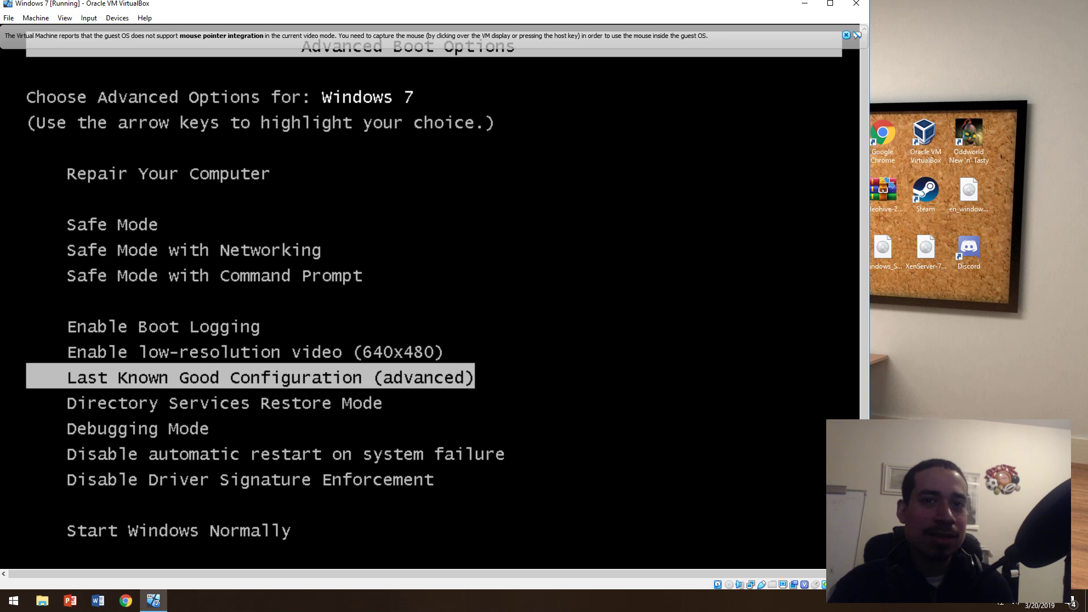
key("Down")
key("Down")
key("Down")
key("Down")
key("Down")
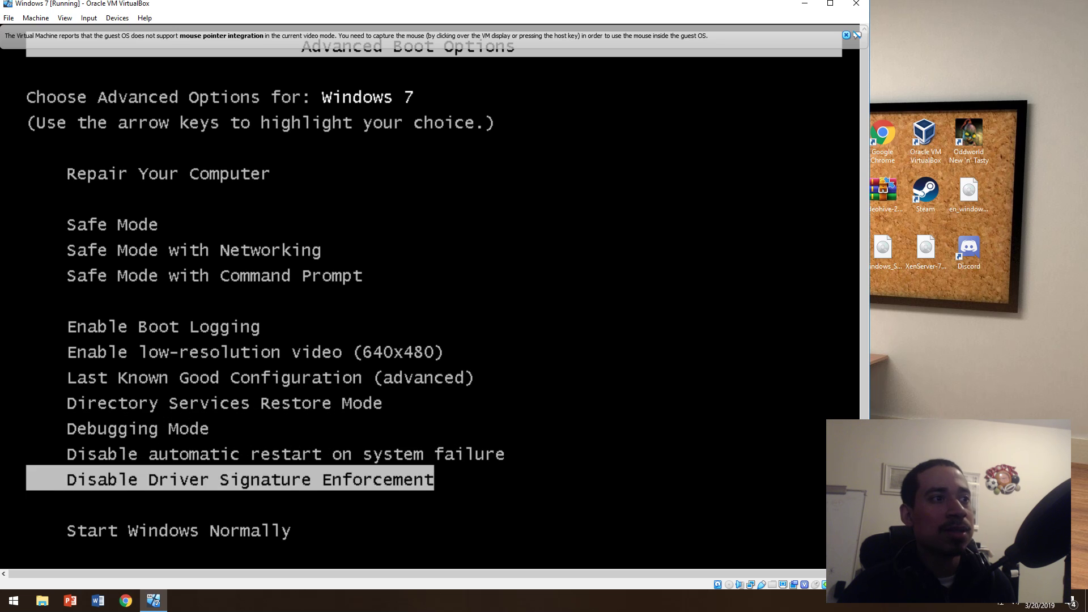
key("Return")
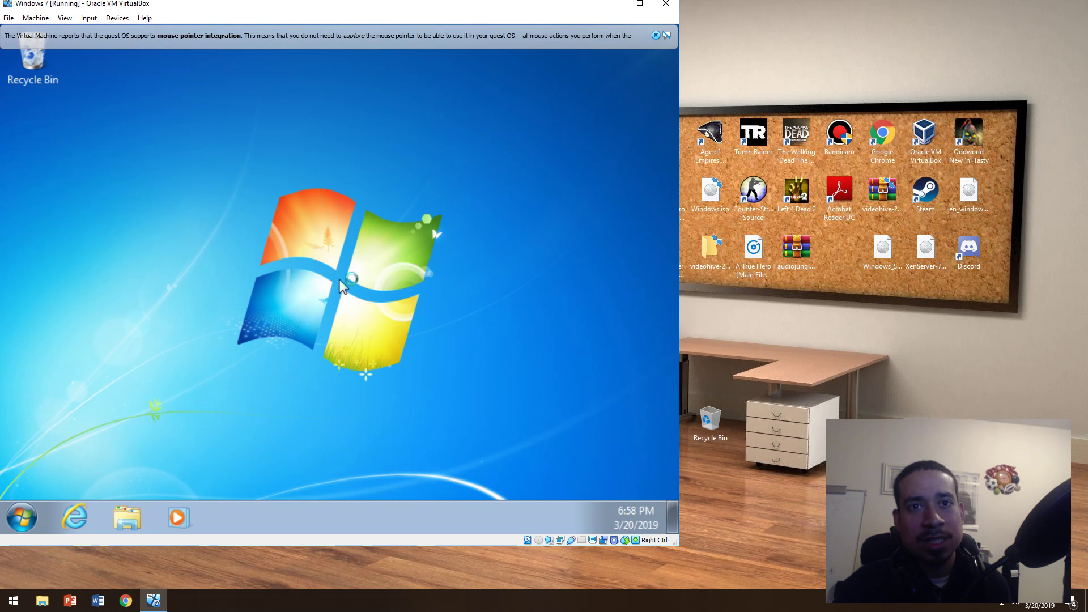
Launch System Configuration by searching msconfig in the Start menu
left_click(20, 517)
left_click(17, 516)
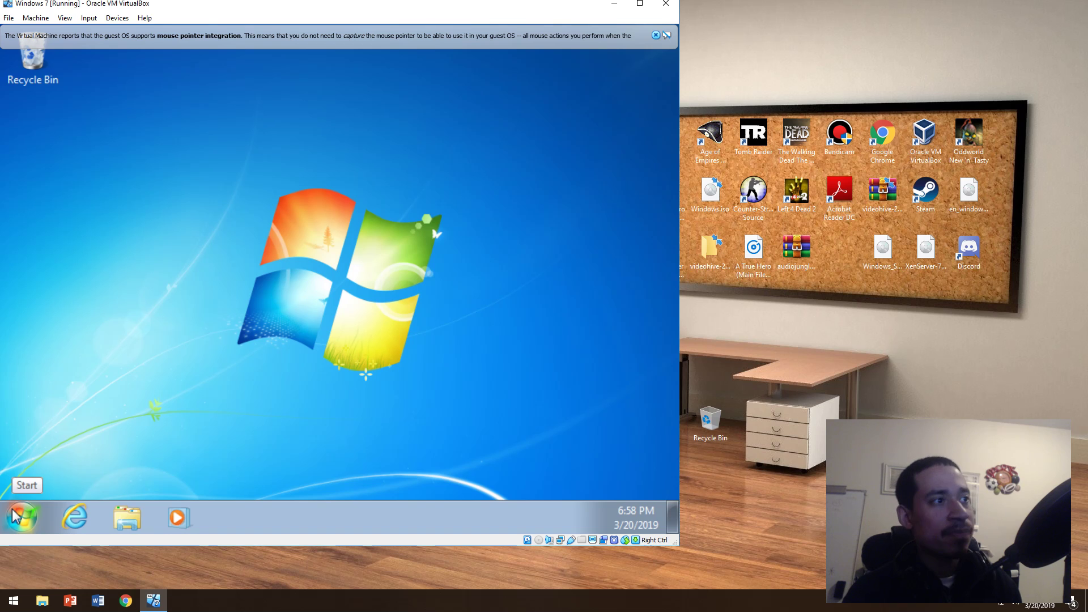
left_click(19, 517)
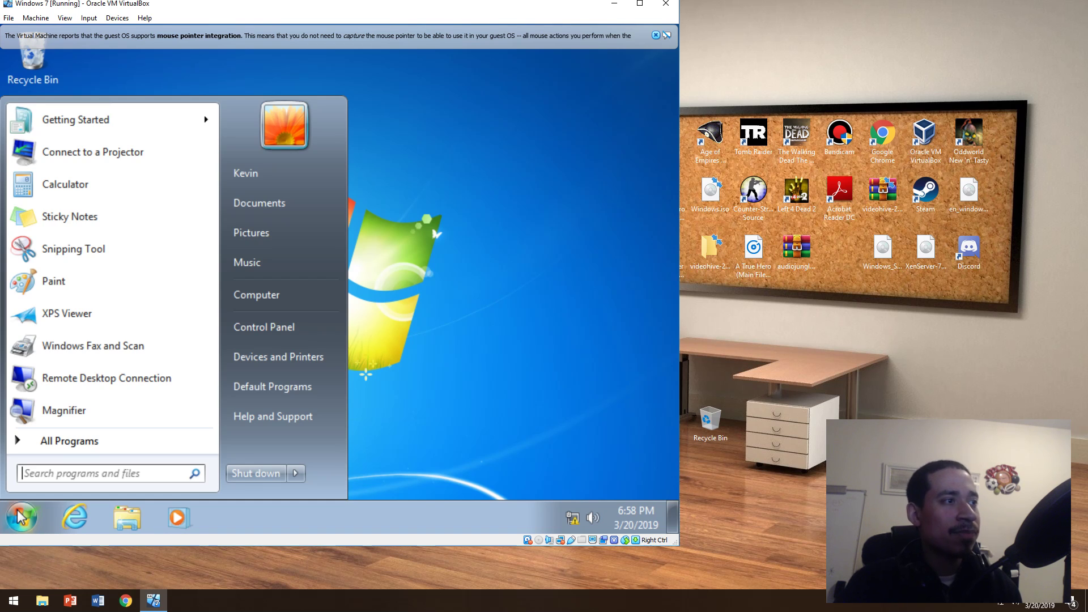
type("msconfig")
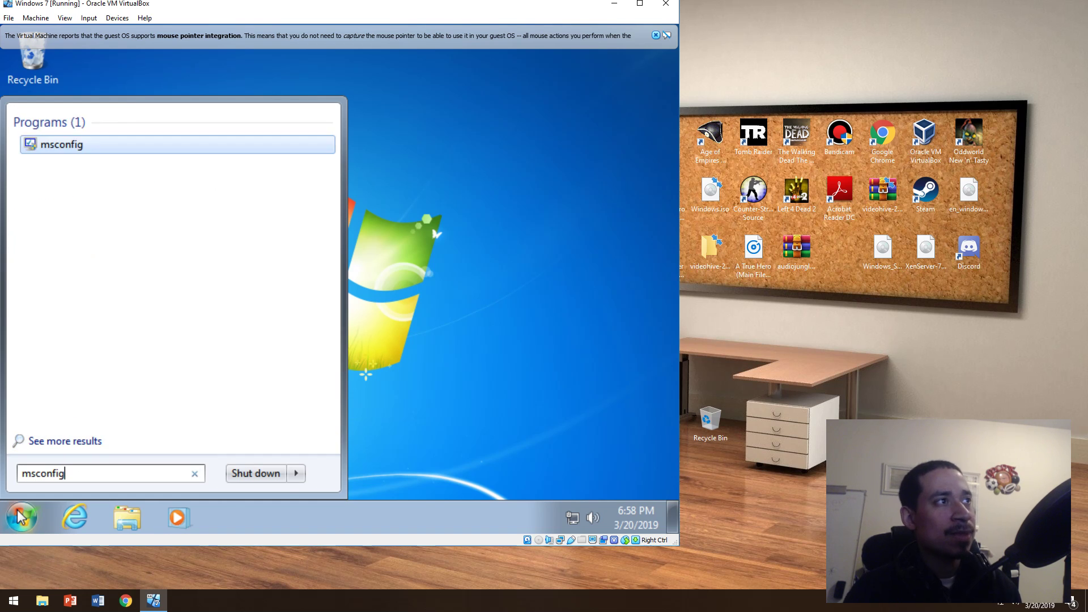
key("Return")
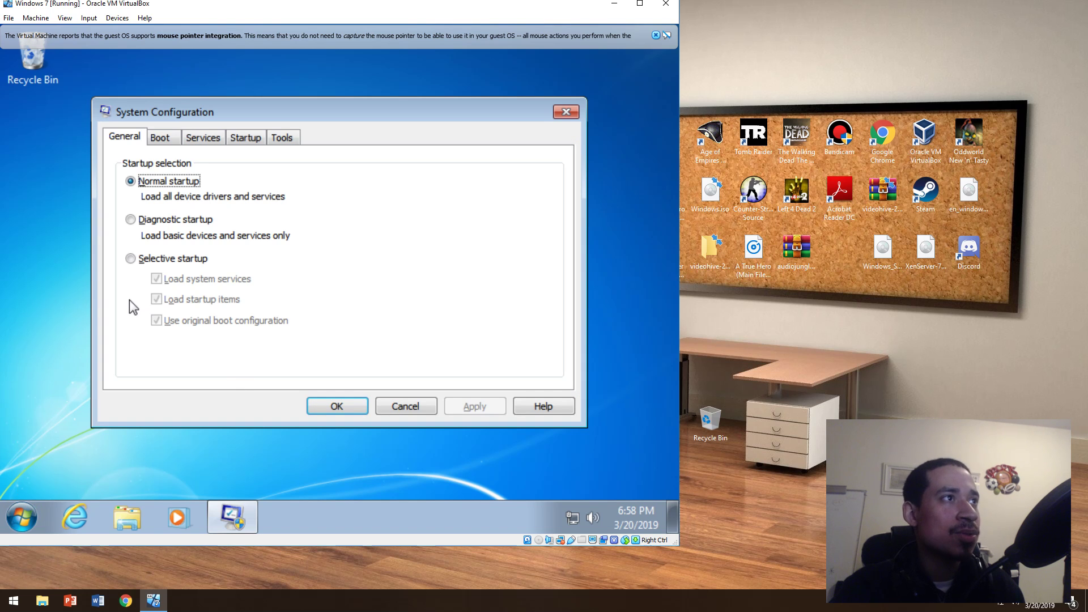
Review the General and Boot tabs and the boot Advanced Options without changing anything
left_click(162, 138)
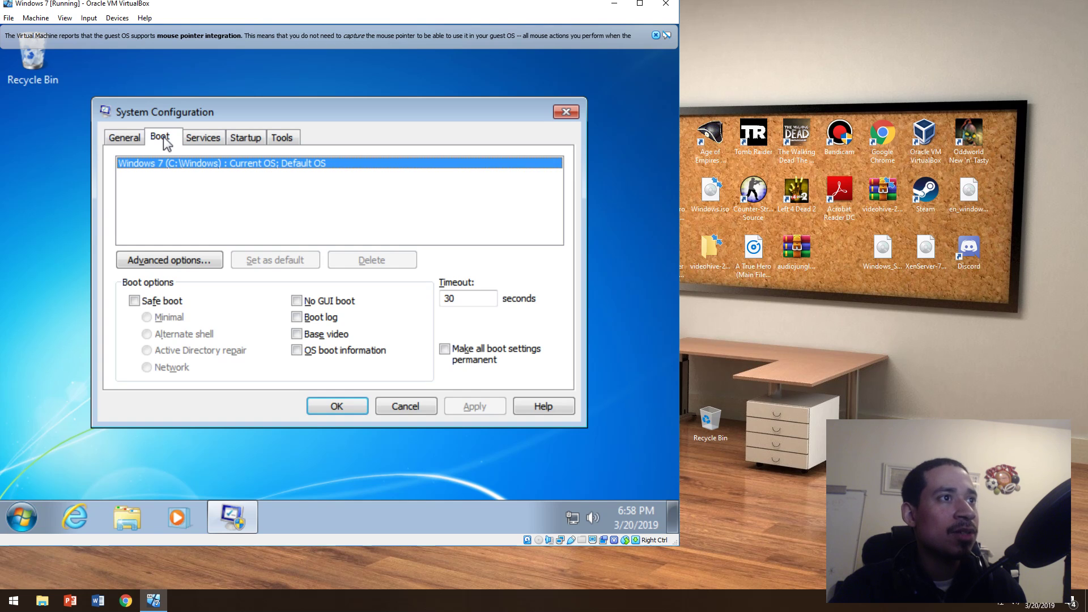
left_click(139, 135)
left_click(157, 137)
left_click(134, 138)
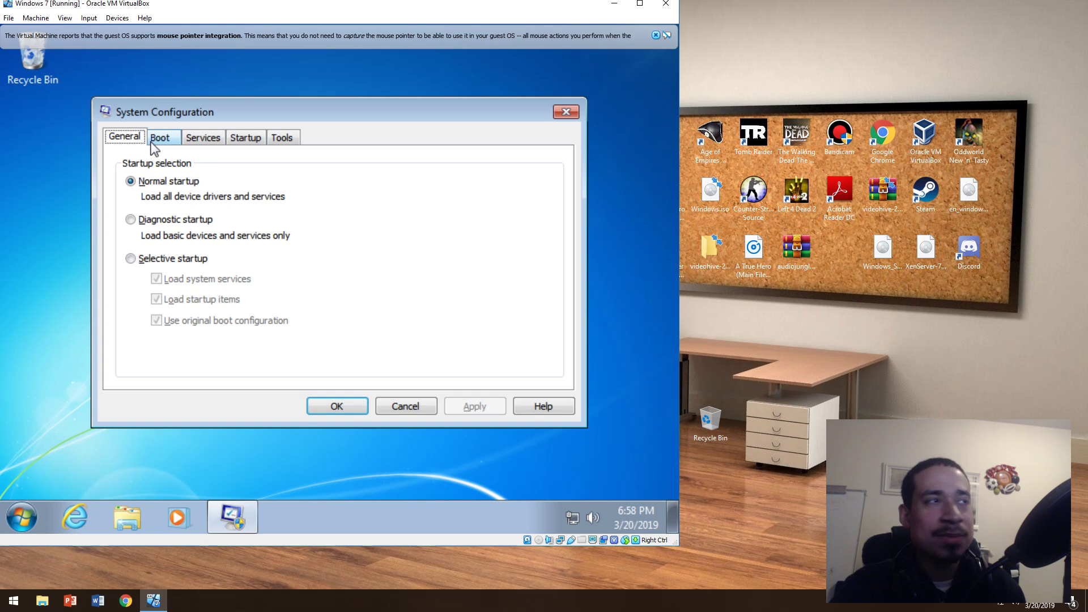
left_click(163, 138)
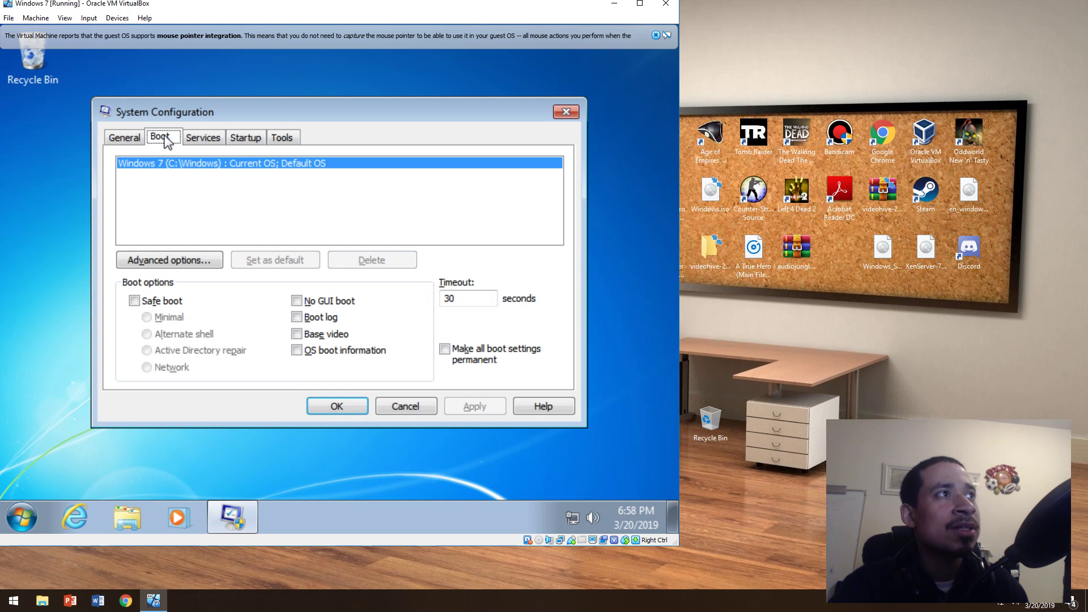
left_click(147, 265)
left_click(453, 402)
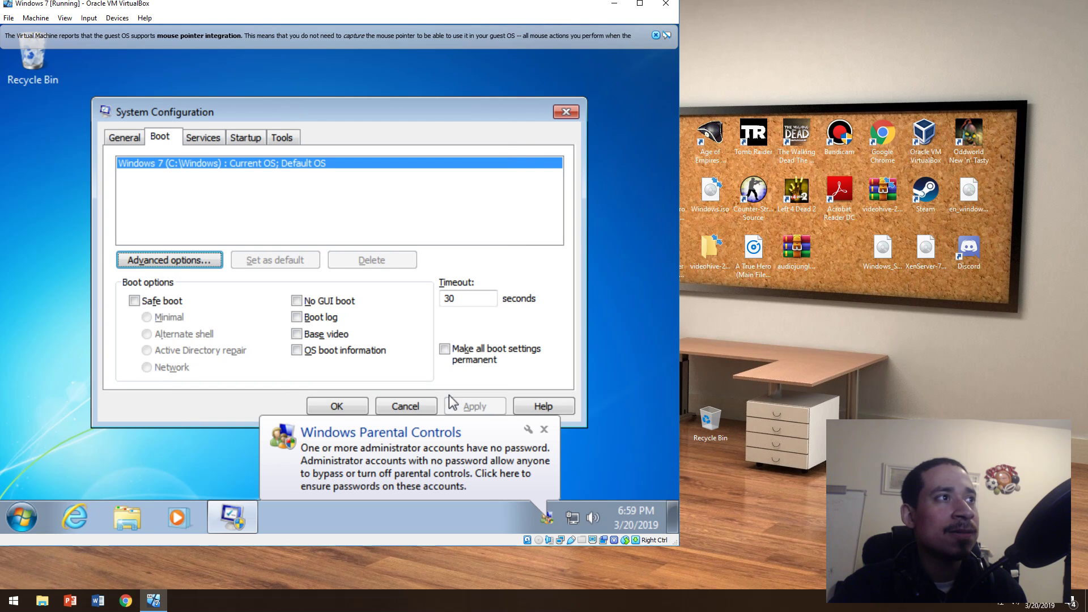
Enable Safe boot (Minimal), apply it, and restart the guest into Safe Mode
left_click(135, 301)
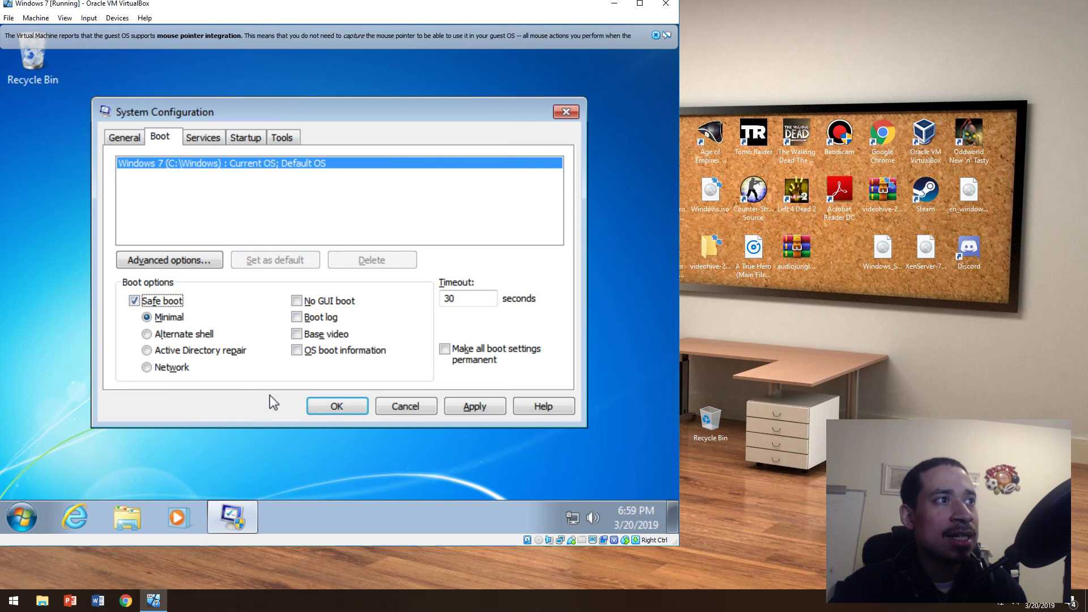
left_click(457, 404)
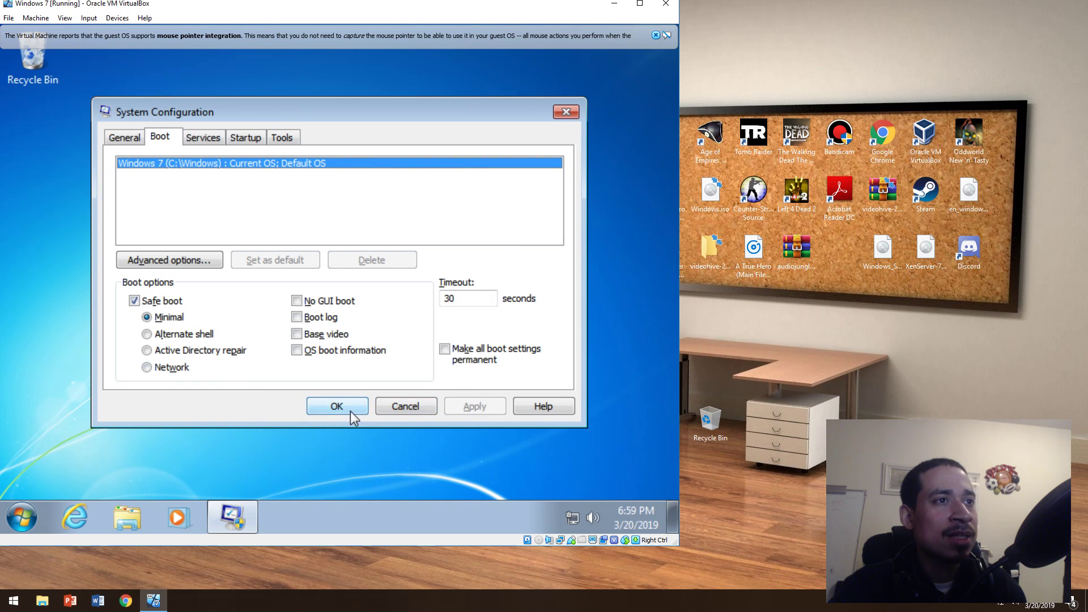
left_click(350, 410)
left_click(281, 301)
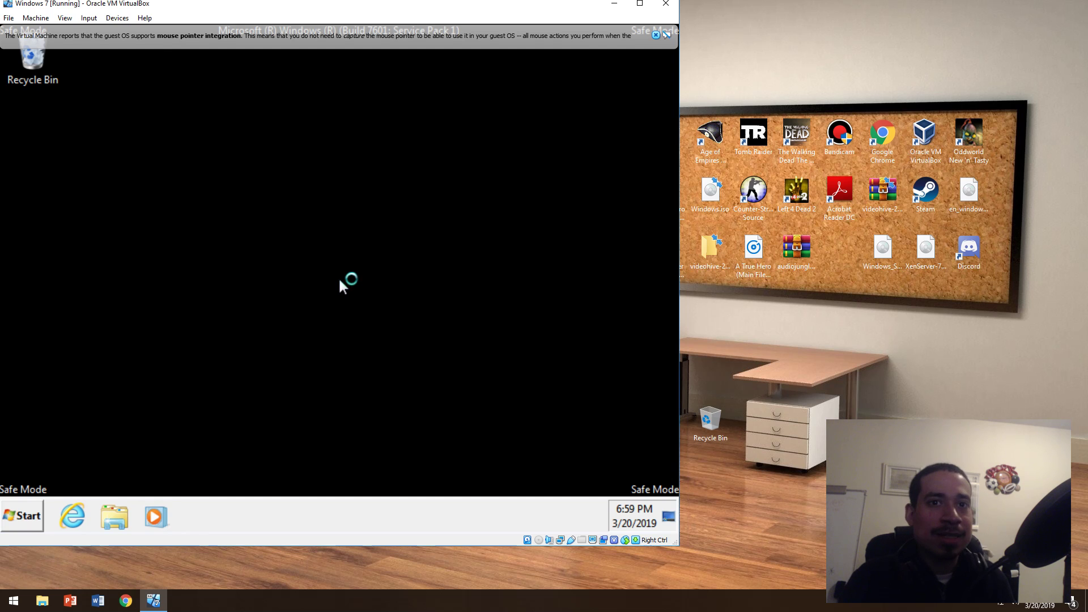
In msconfig, clear Safe boot and set the startup selection to Normal startup
left_click(6, 515)
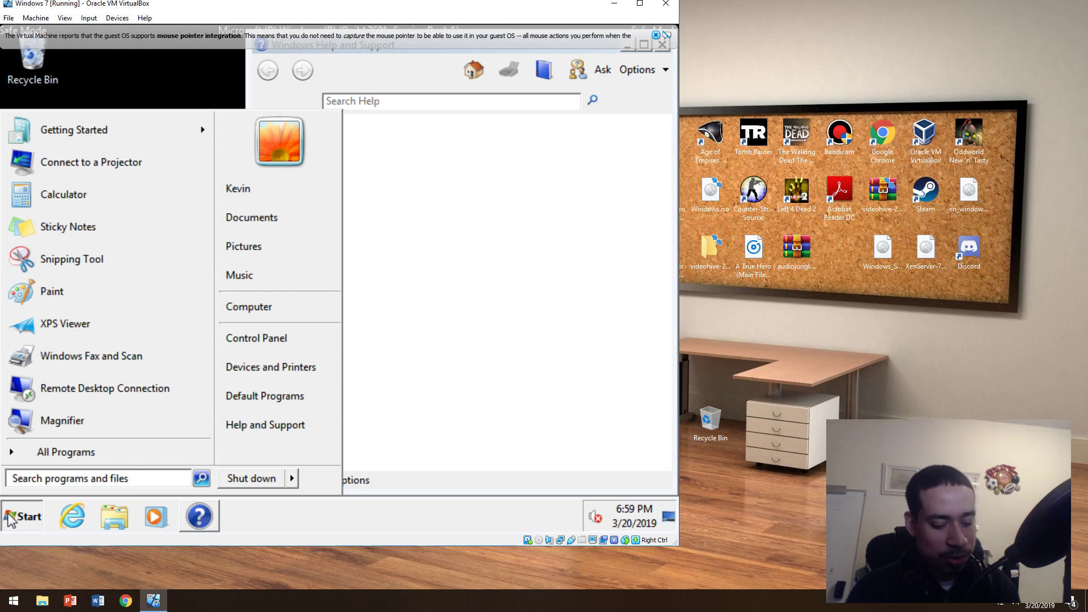
type("msconfig")
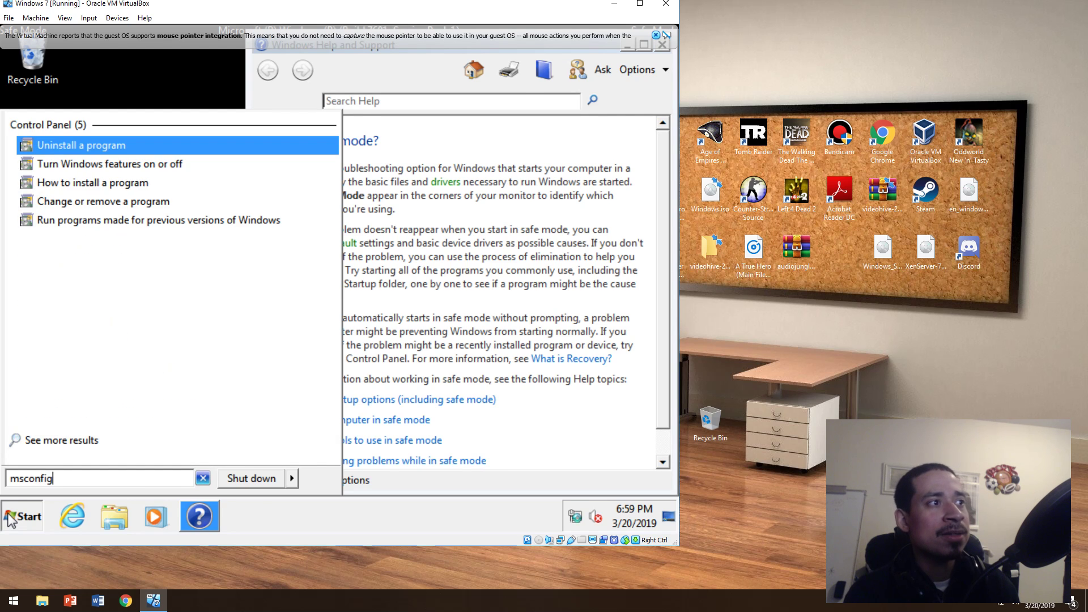
key("Return")
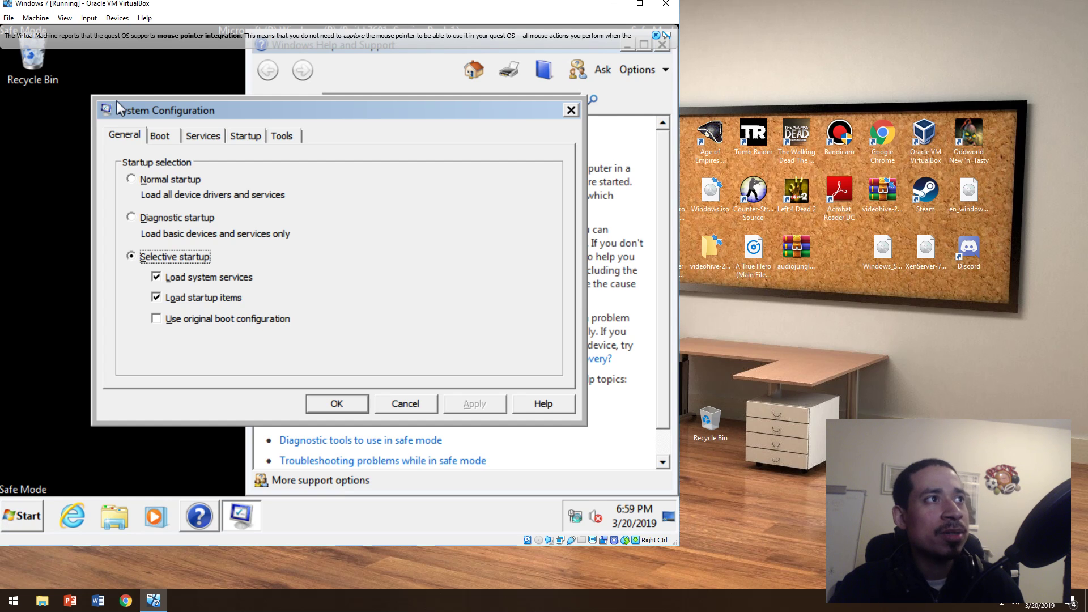
left_click(160, 135)
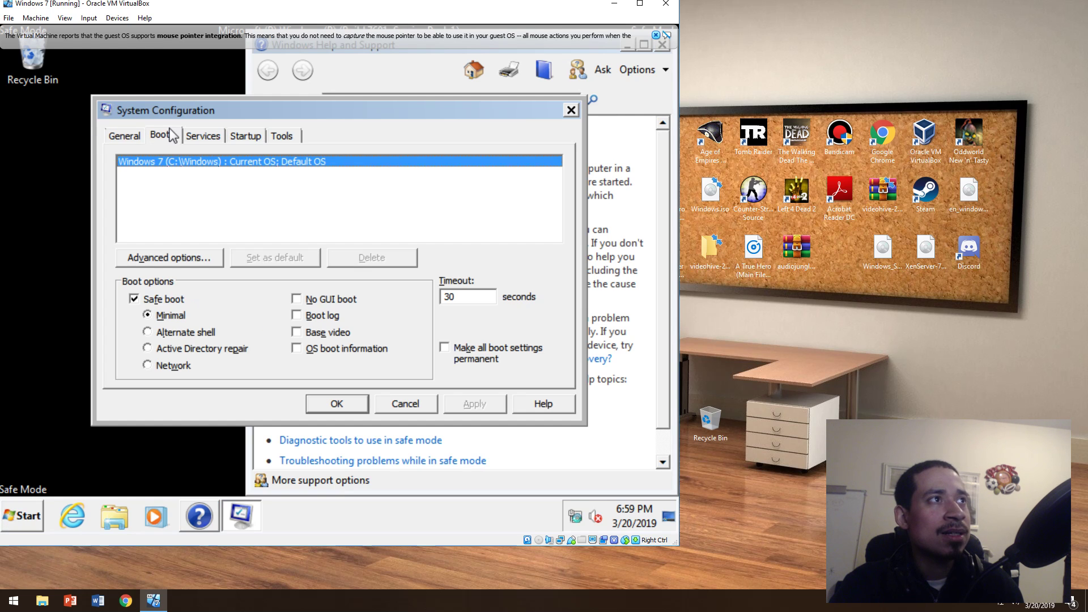
left_click(144, 299)
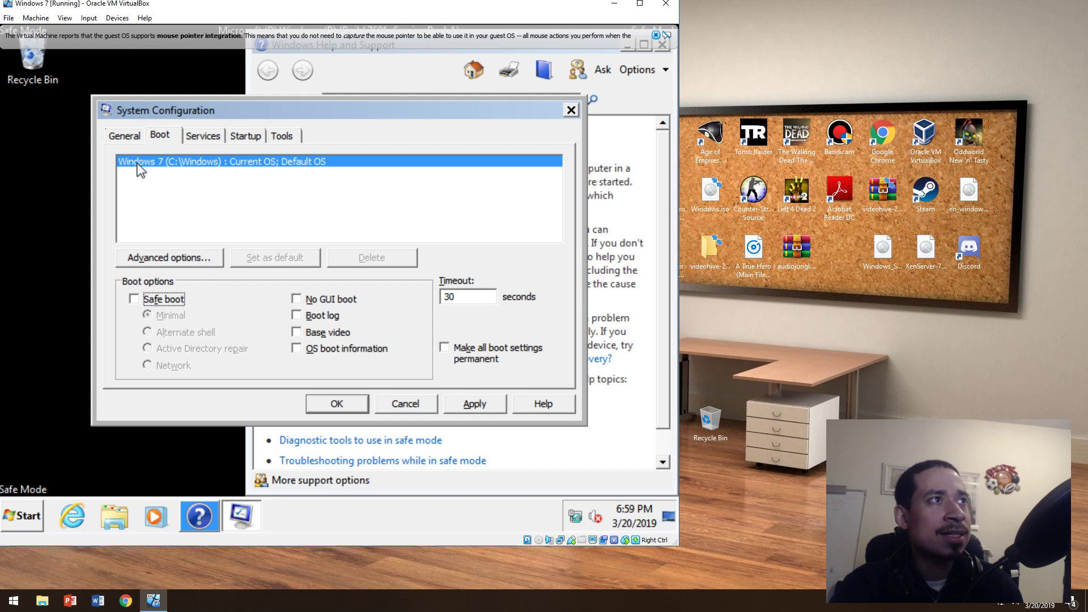
left_click(129, 139)
left_click(150, 181)
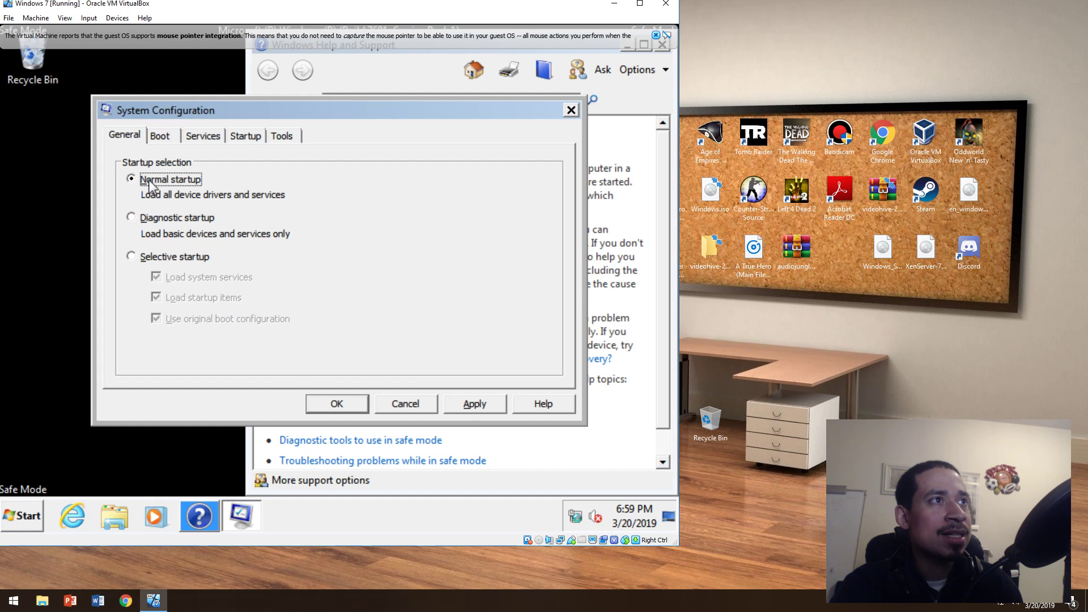
Confirm the changes, reboot normally, then shut down the Windows 7 guest
left_click(337, 402)
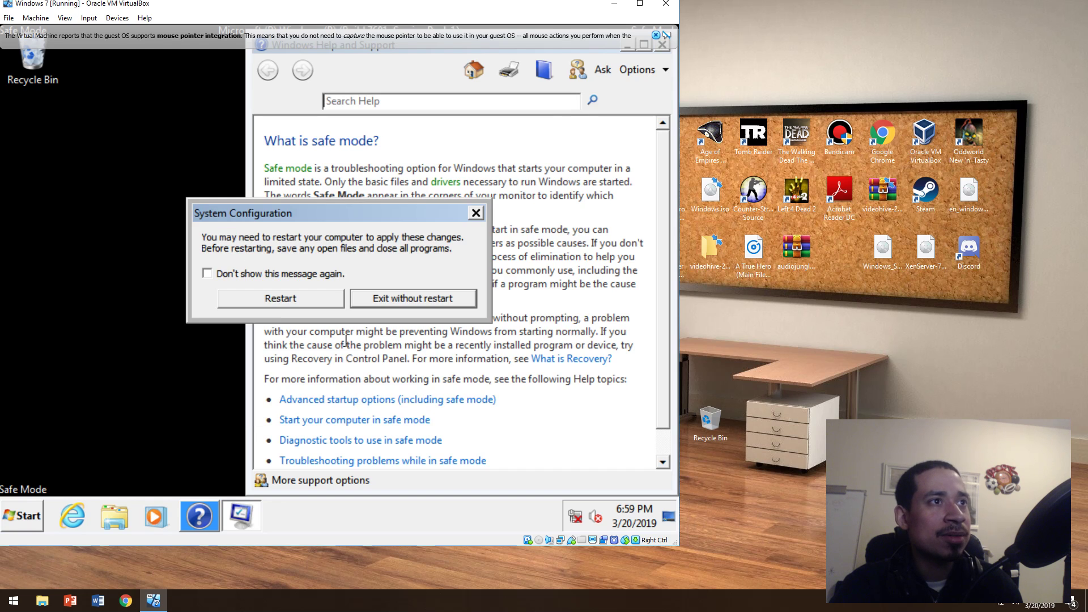
left_click(307, 306)
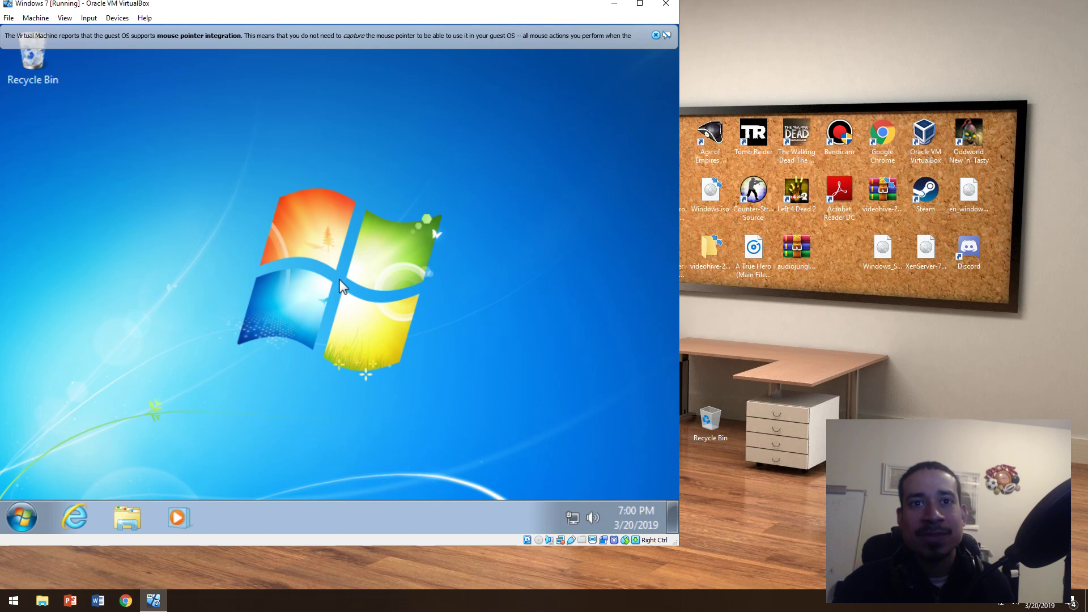
left_click(22, 517)
left_click(260, 475)
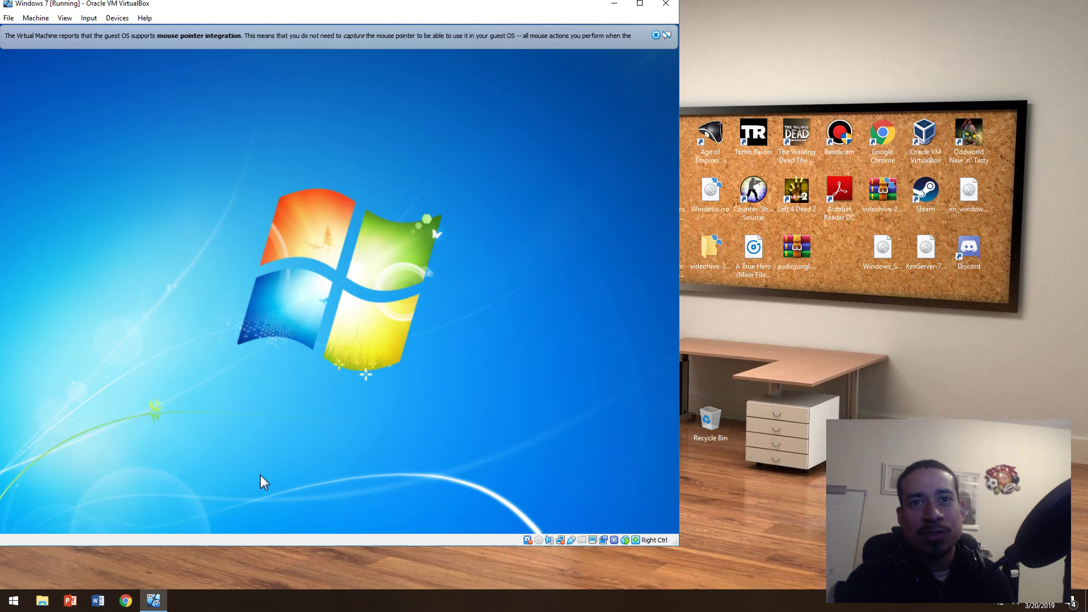
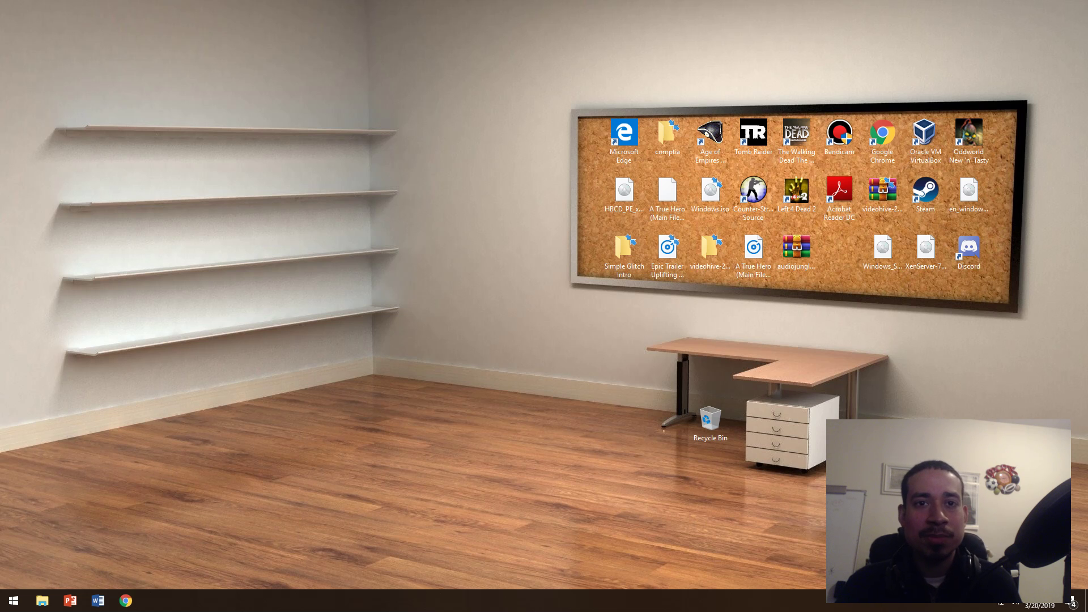
key("super")
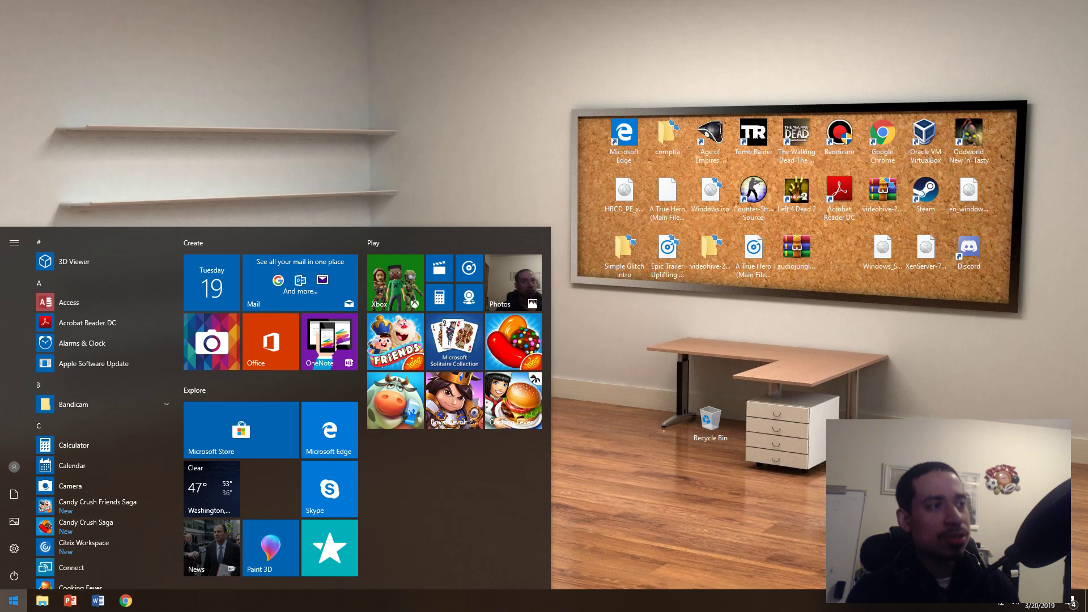
type("recovery")
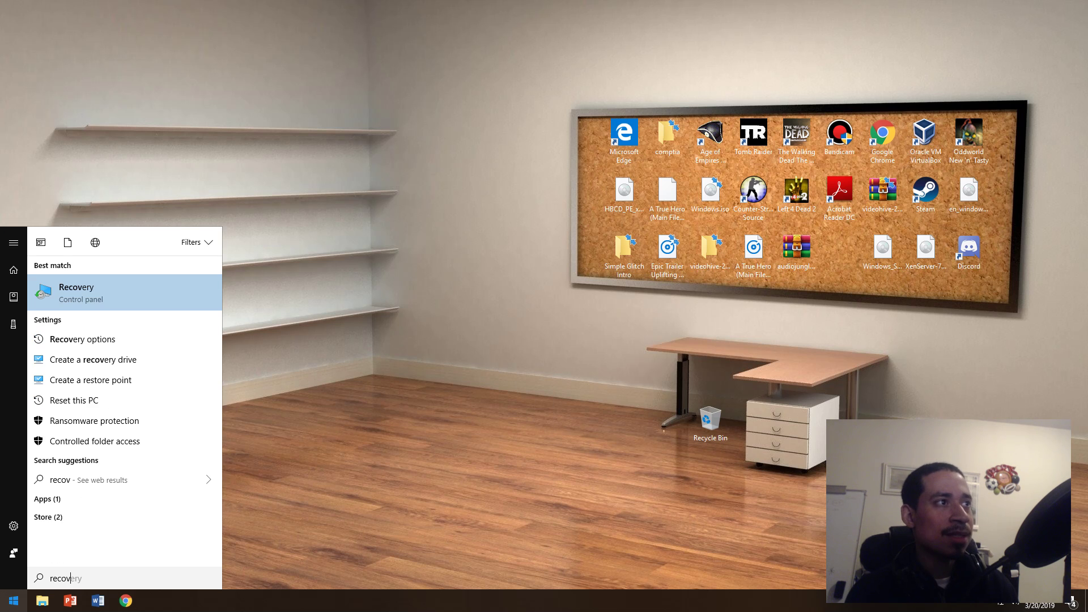
key("Return")
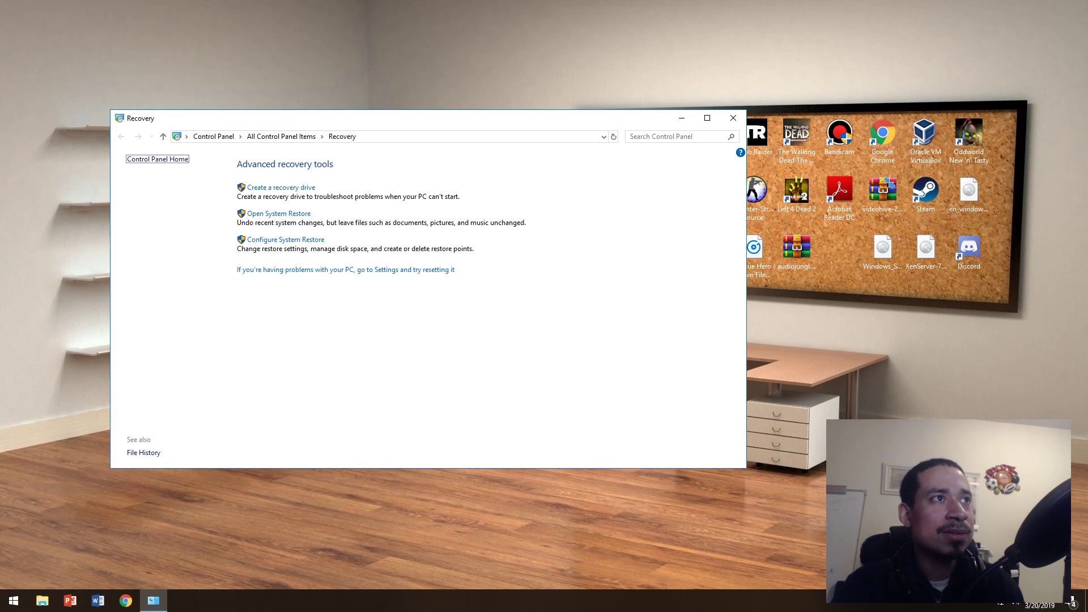
left_click(346, 269)
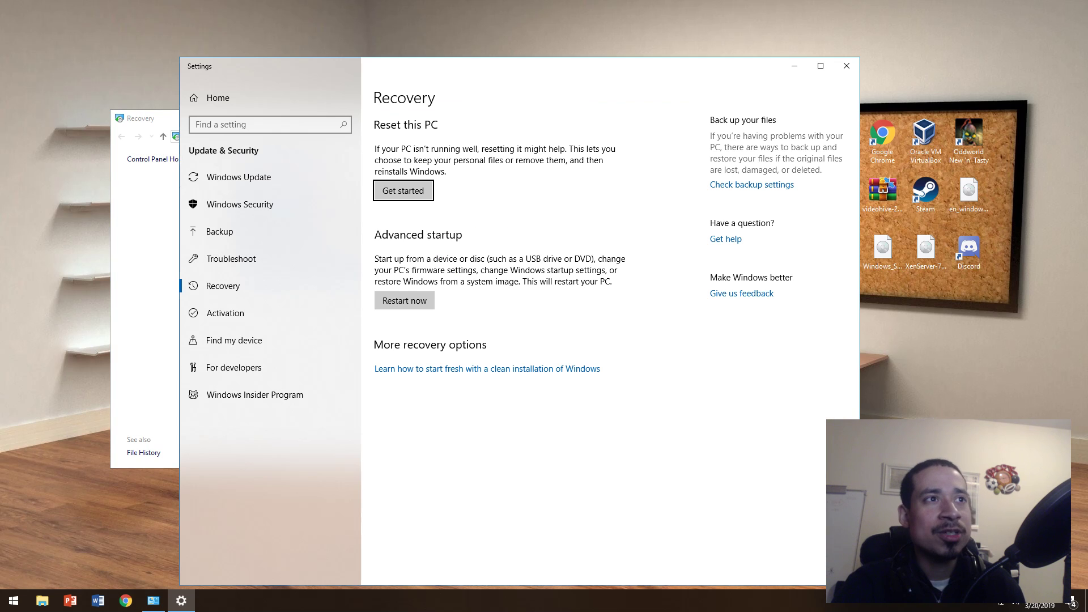
key("alt+F4")
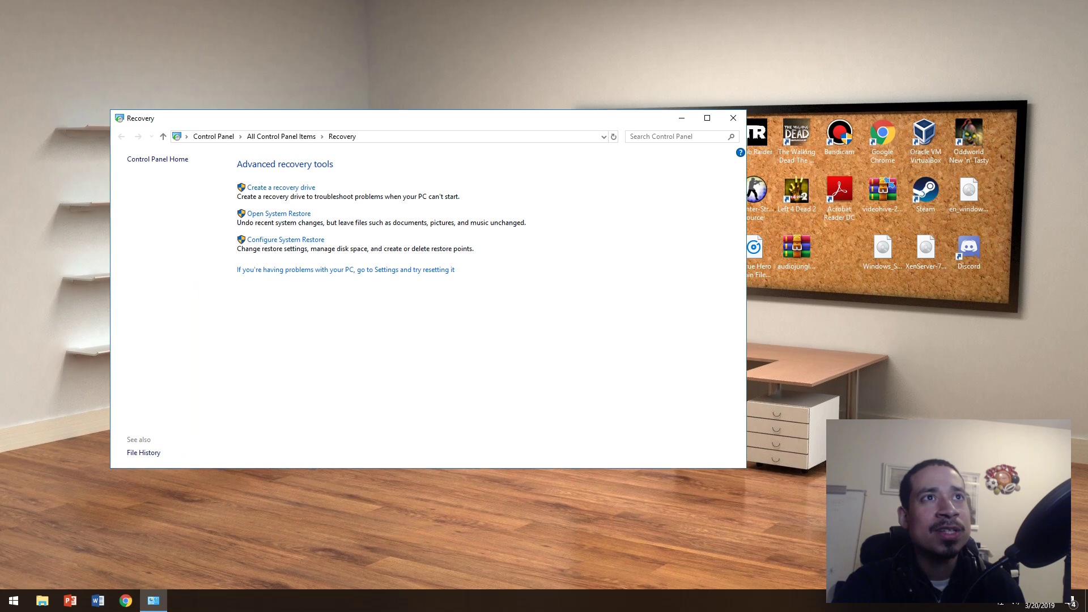
key("alt+F4")
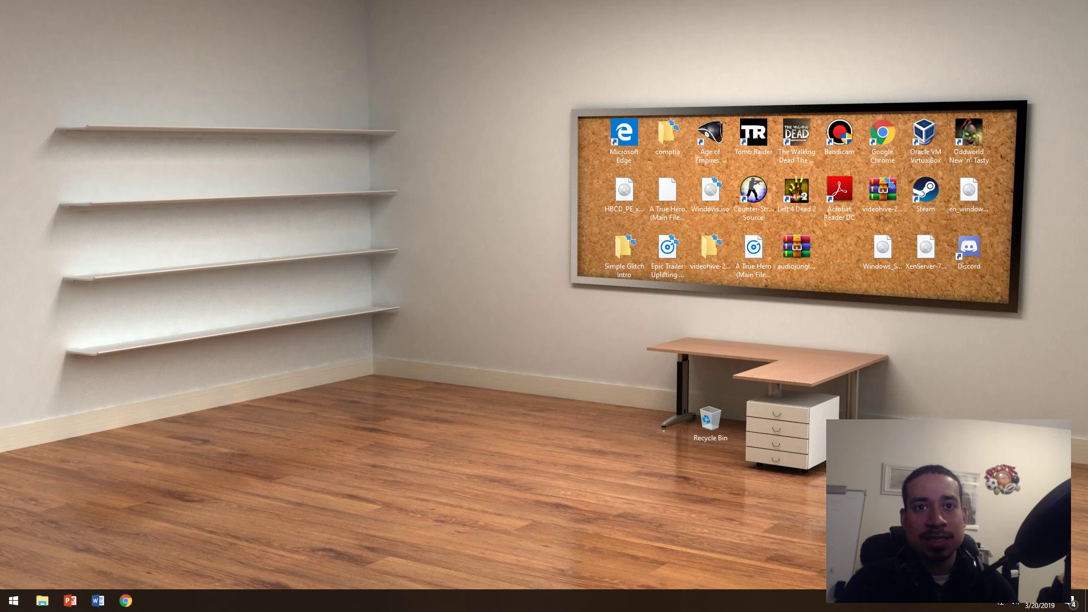
key("super+e")
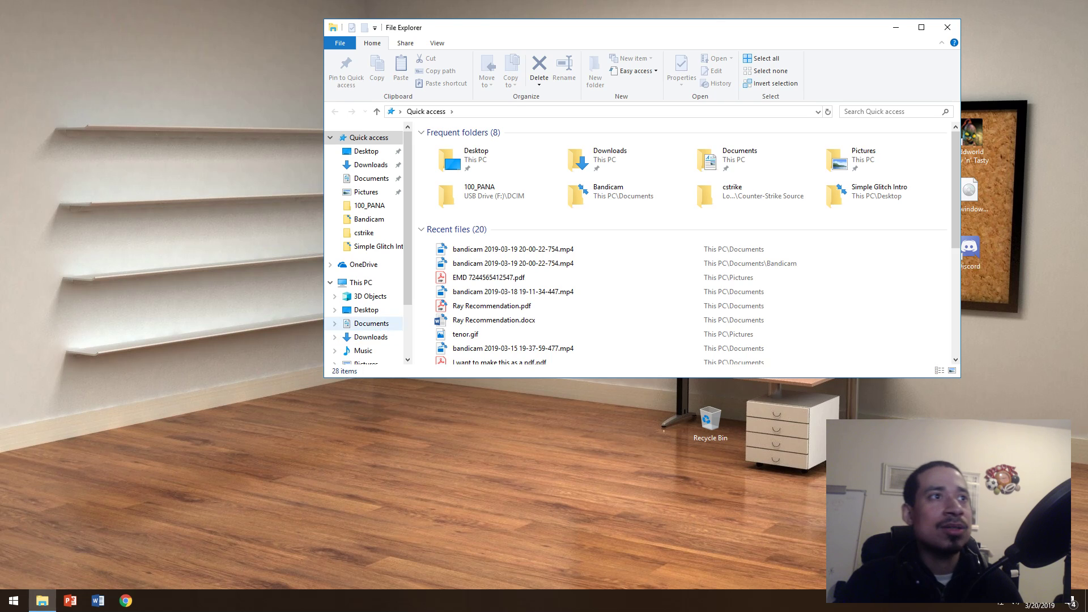
left_click(361, 283)
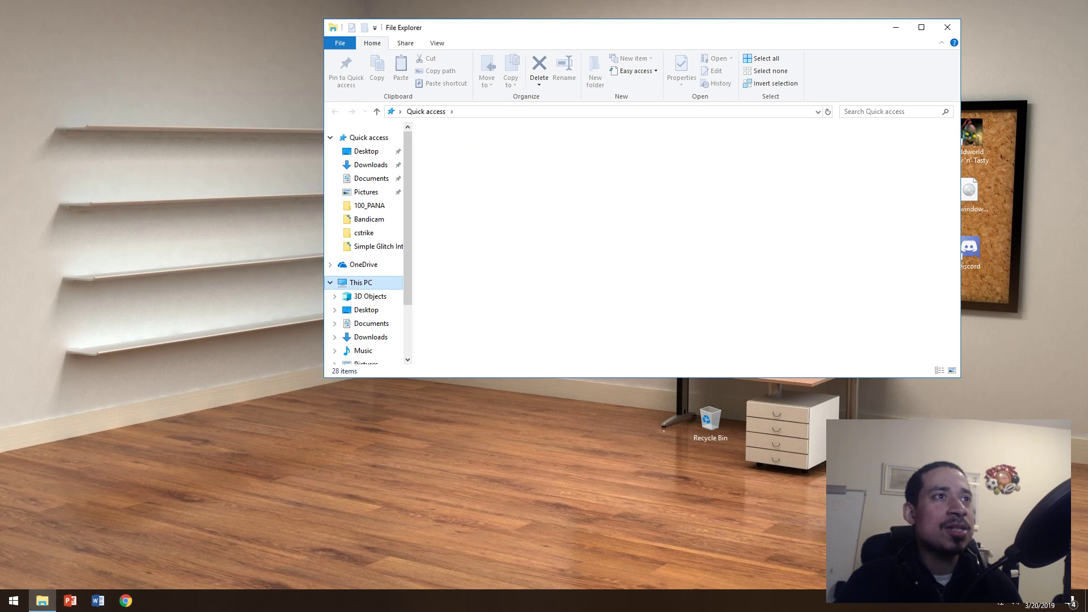
double_click(493, 273)
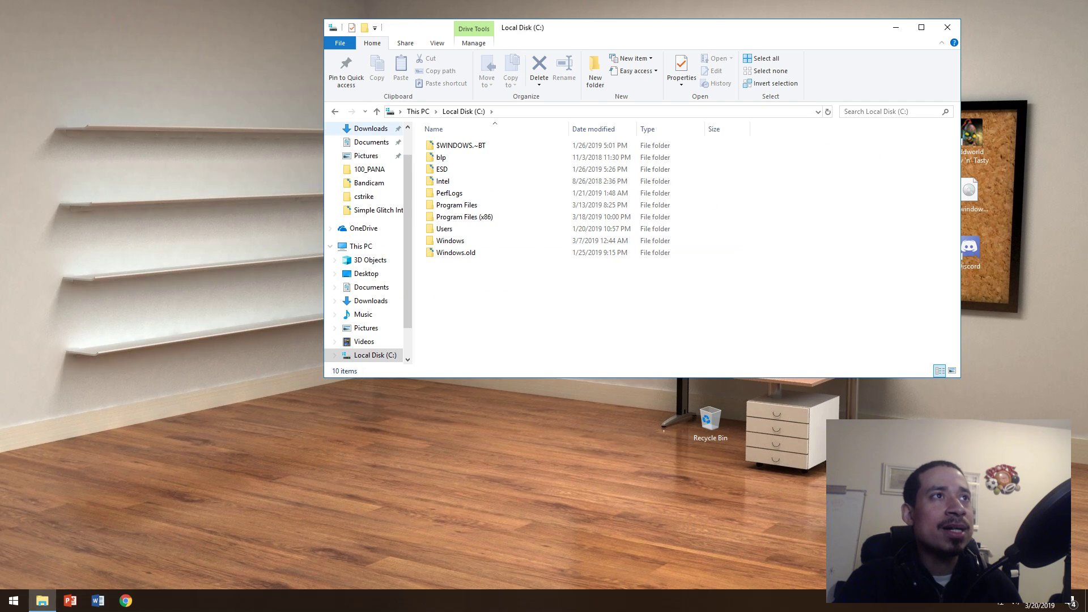
key("alt+Left")
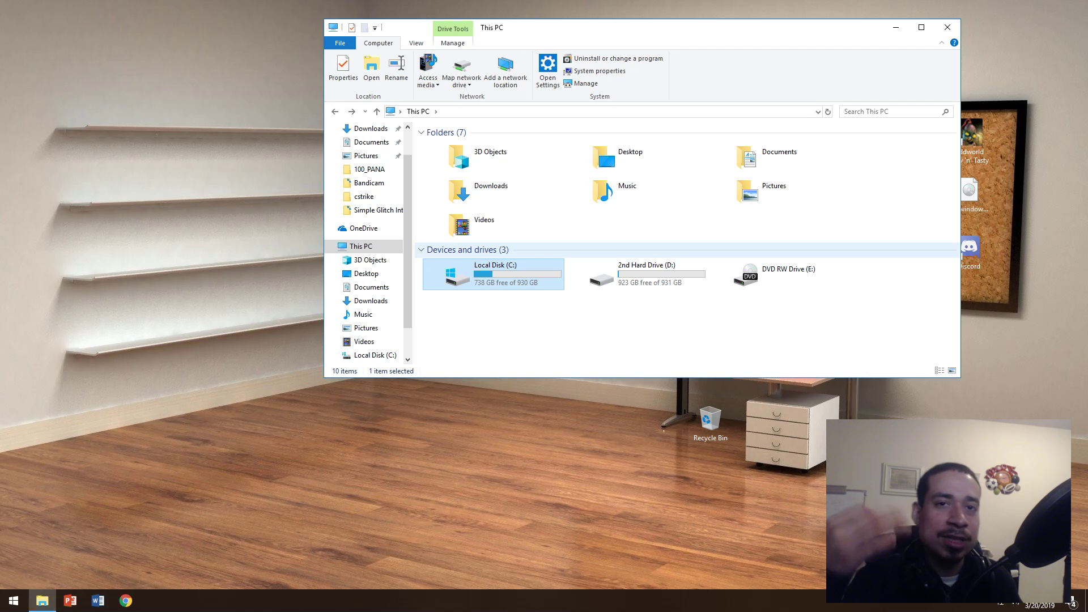
left_click(947, 28)
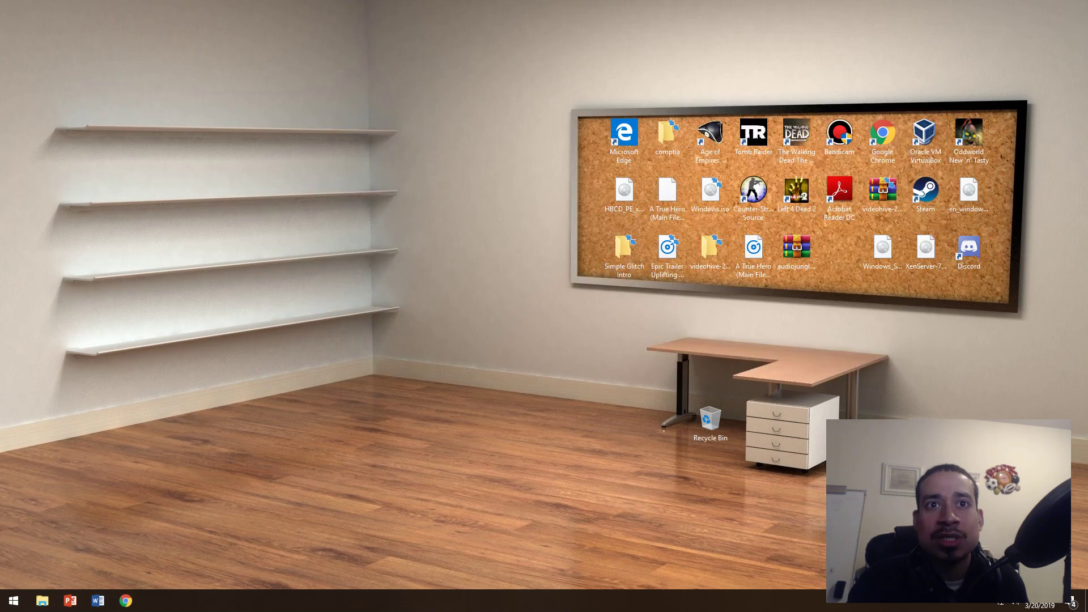